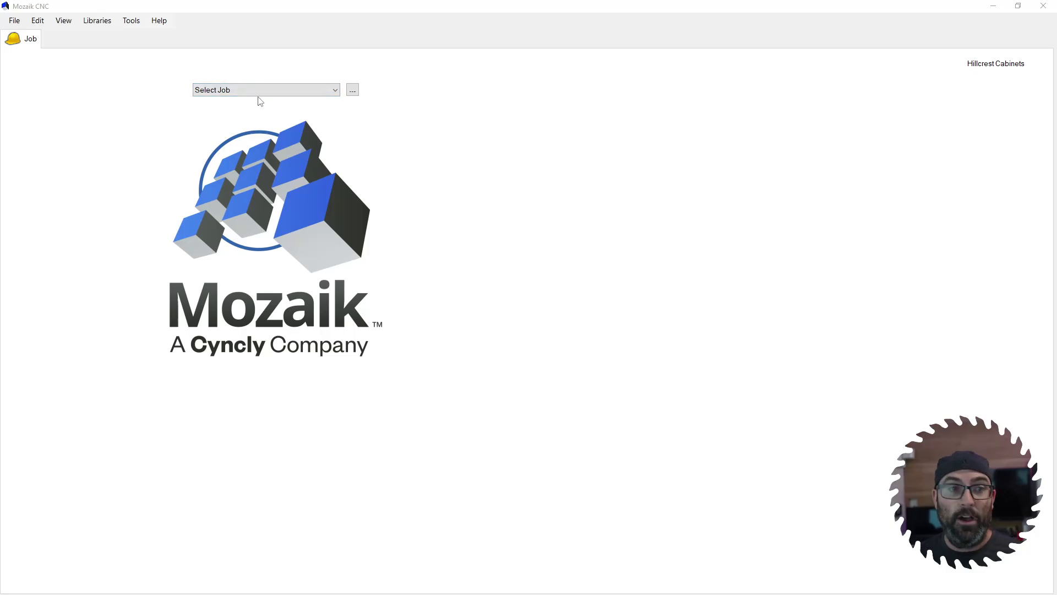
Open the Stock Materials Library from Libraries, enlarge its window, and browse the Panel Stock list
left_click(106, 22)
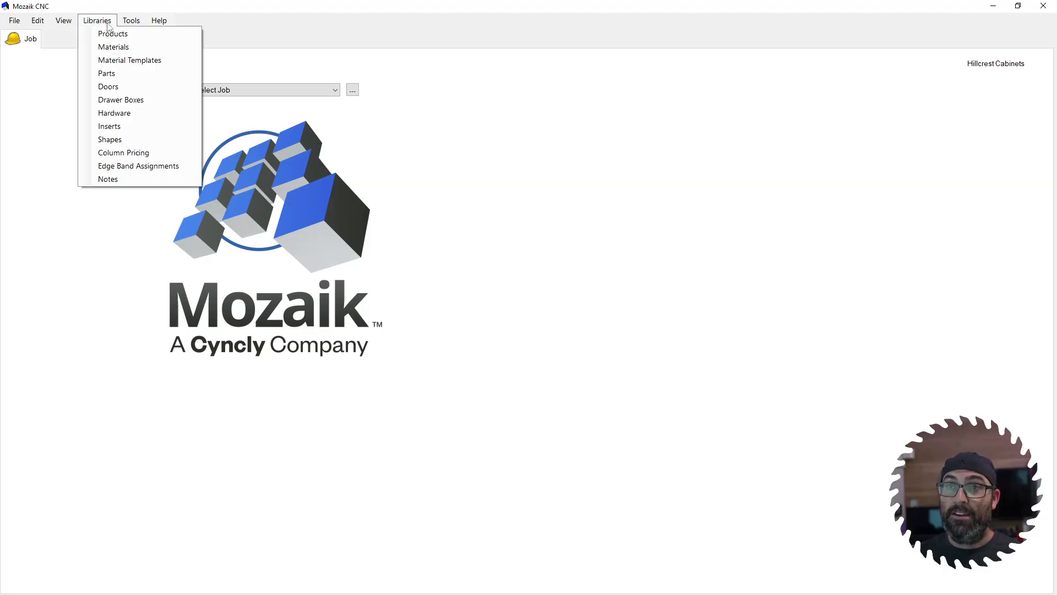
left_click(118, 49)
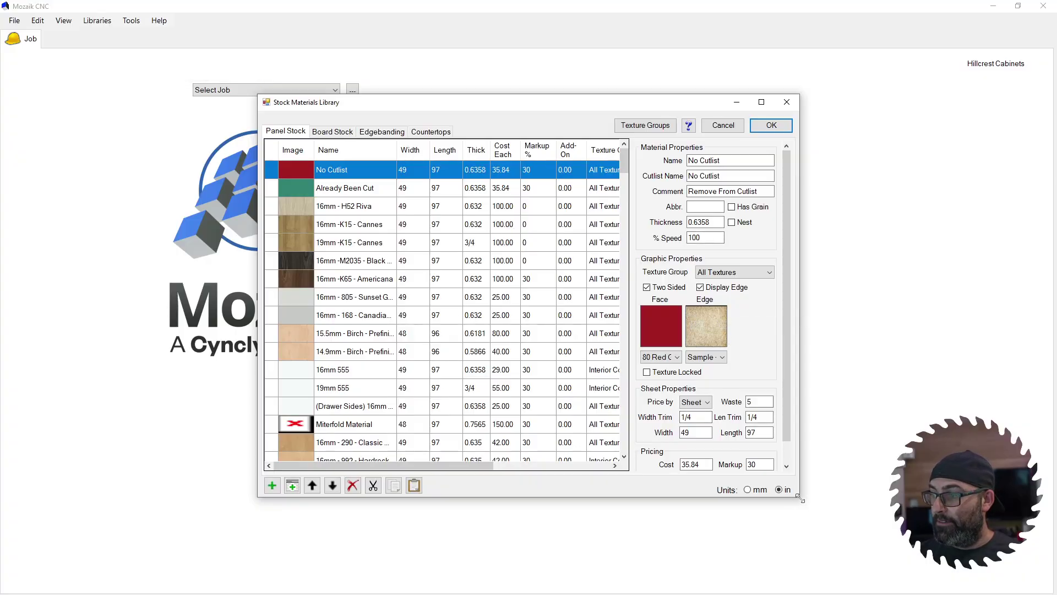
left_click_drag(800, 497, 900, 544)
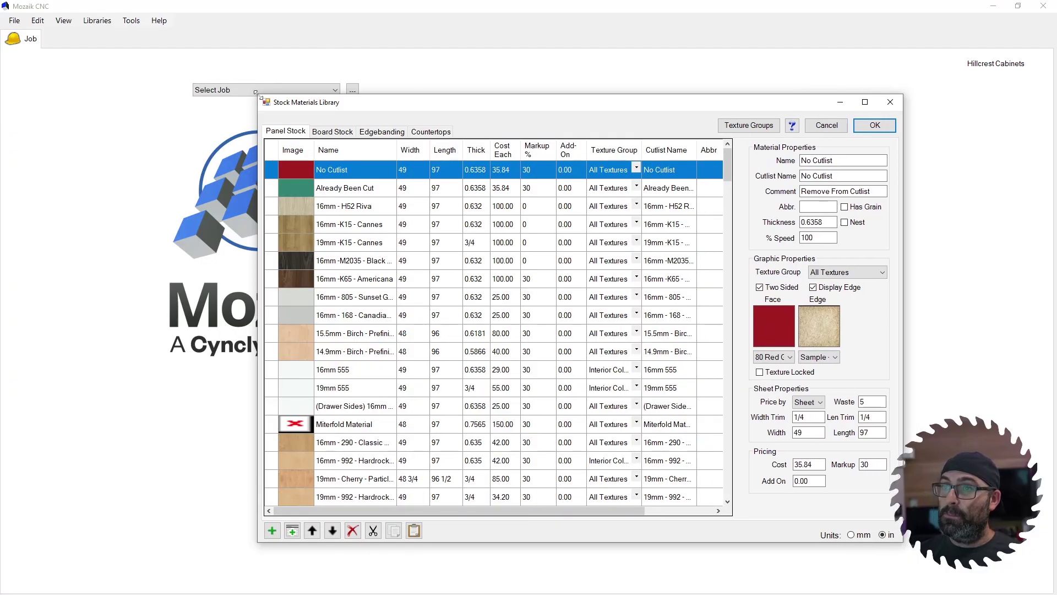
left_click_drag(256, 92, 202, 62)
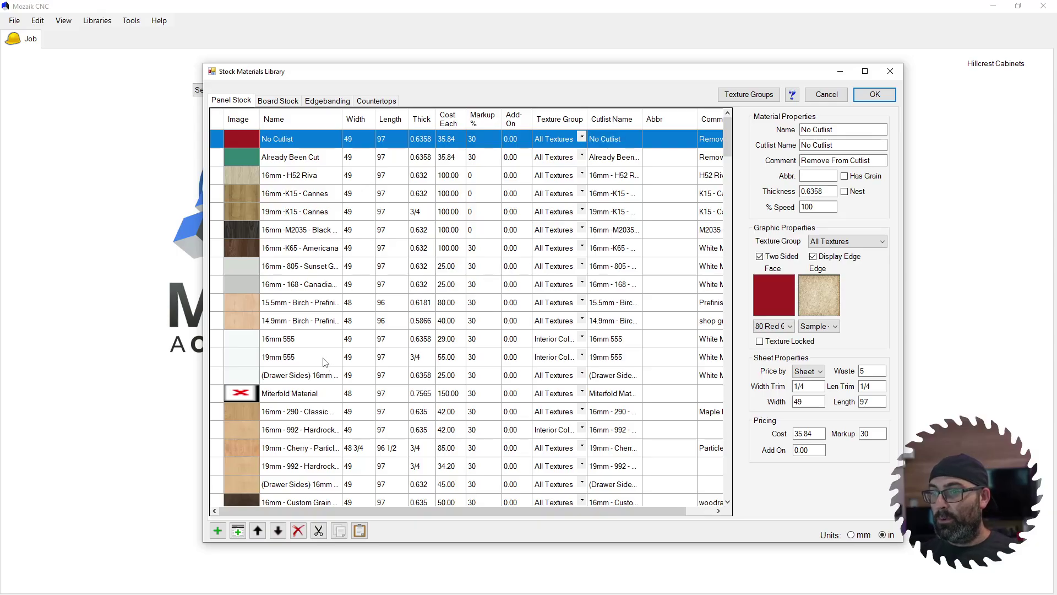
scroll(304, 359, "down", 3)
scroll(304, 359, "down", 12)
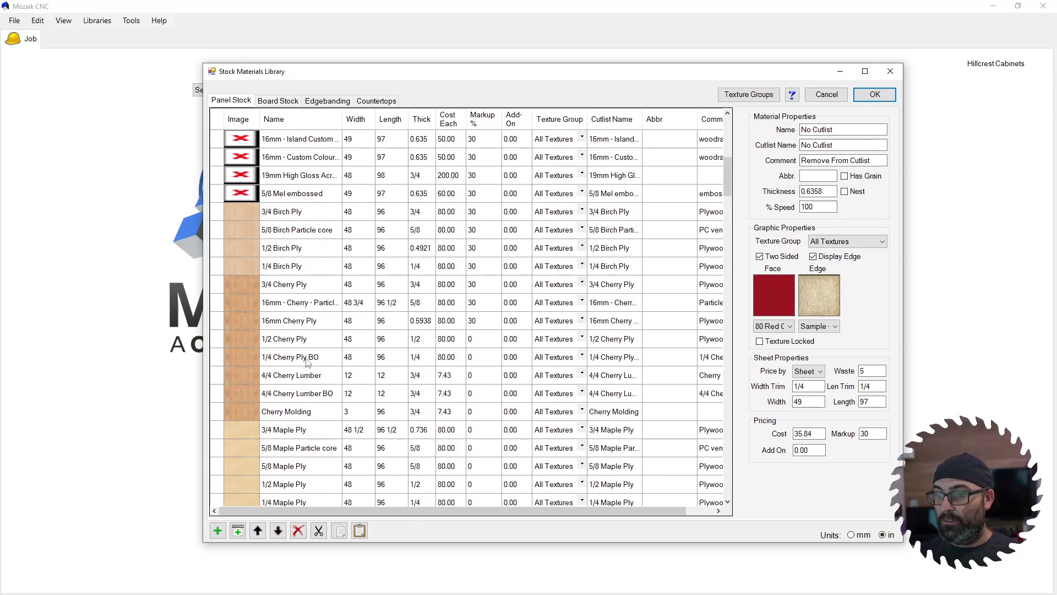
scroll(309, 360, "up", 3)
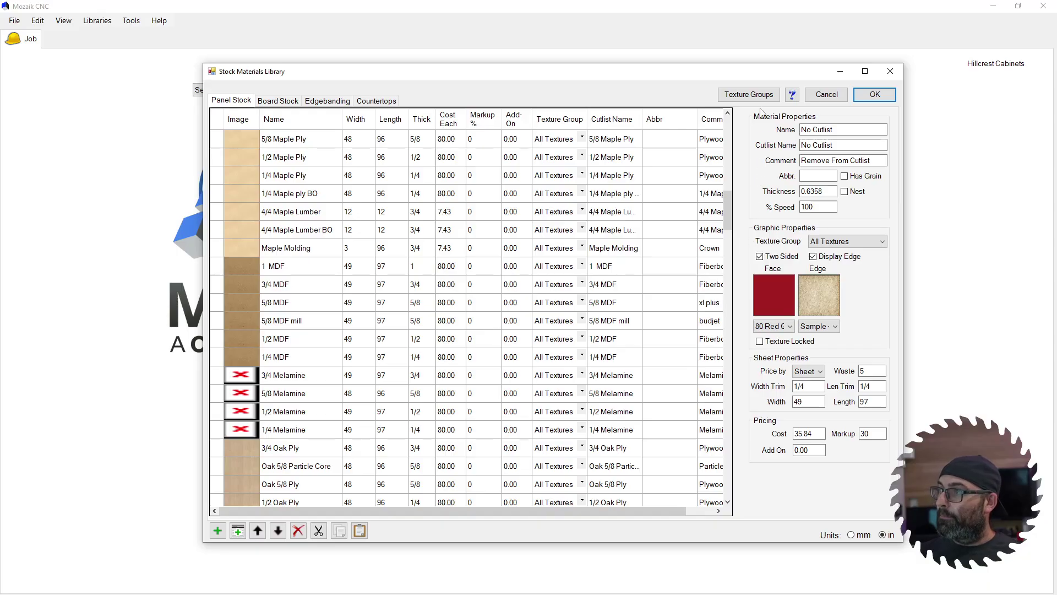
scroll(304, 312, "up", 15)
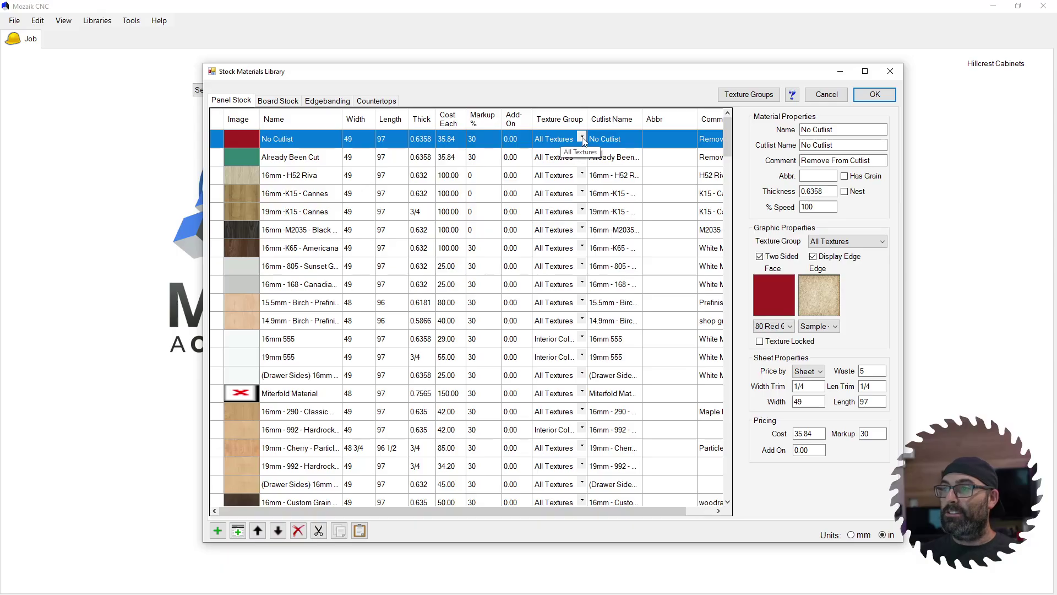
Open the Texture Group Library, moving it aside and widening it to show more columns
left_click(746, 94)
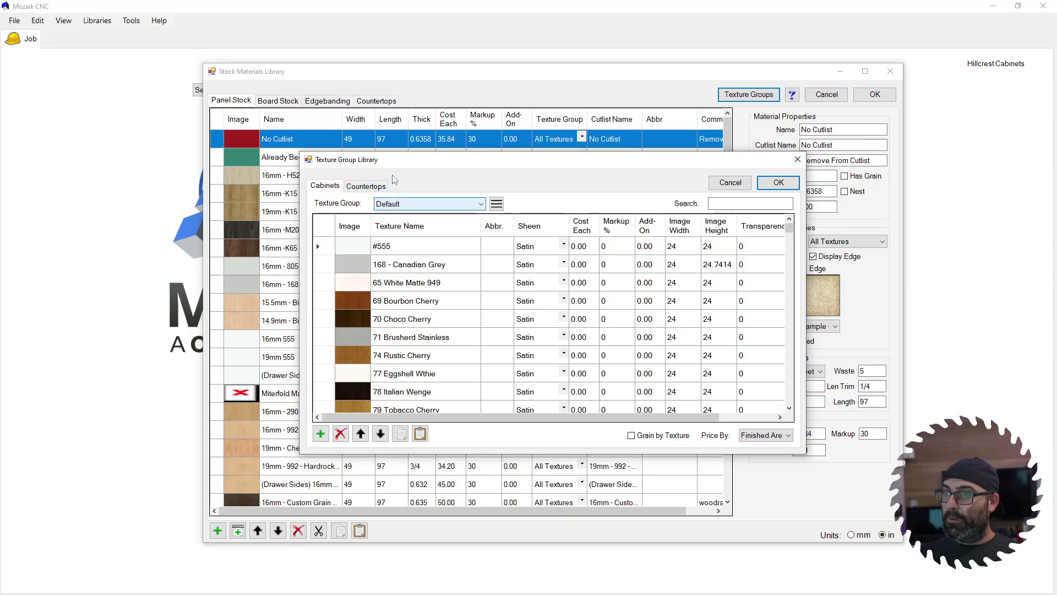
left_click_drag(402, 163, 315, 141)
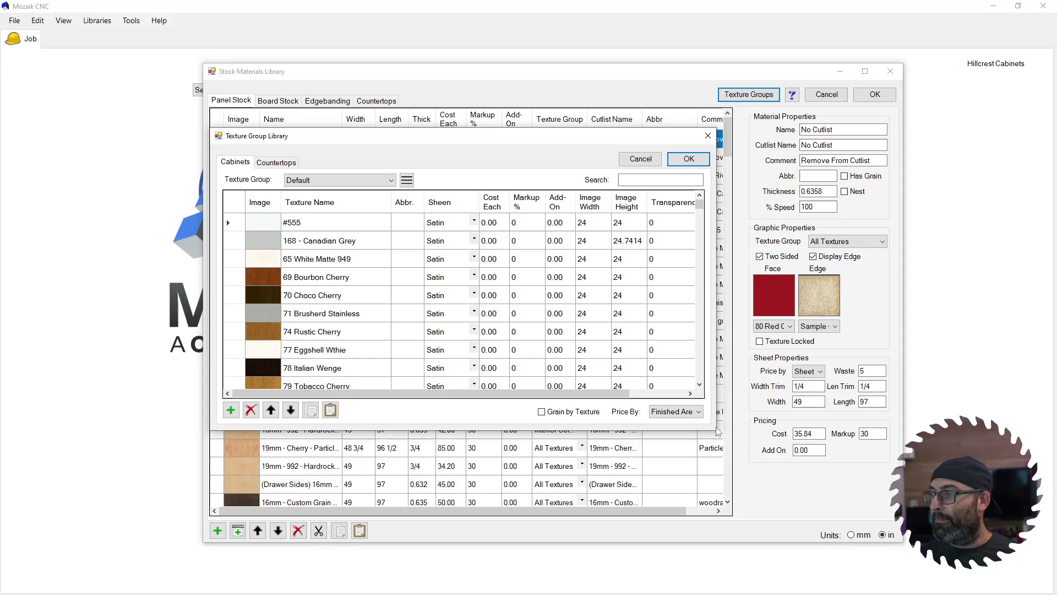
mouse_move(717, 433)
left_mouse_down()
mouse_move(730, 435)
mouse_move(713, 432)
left_mouse_up()
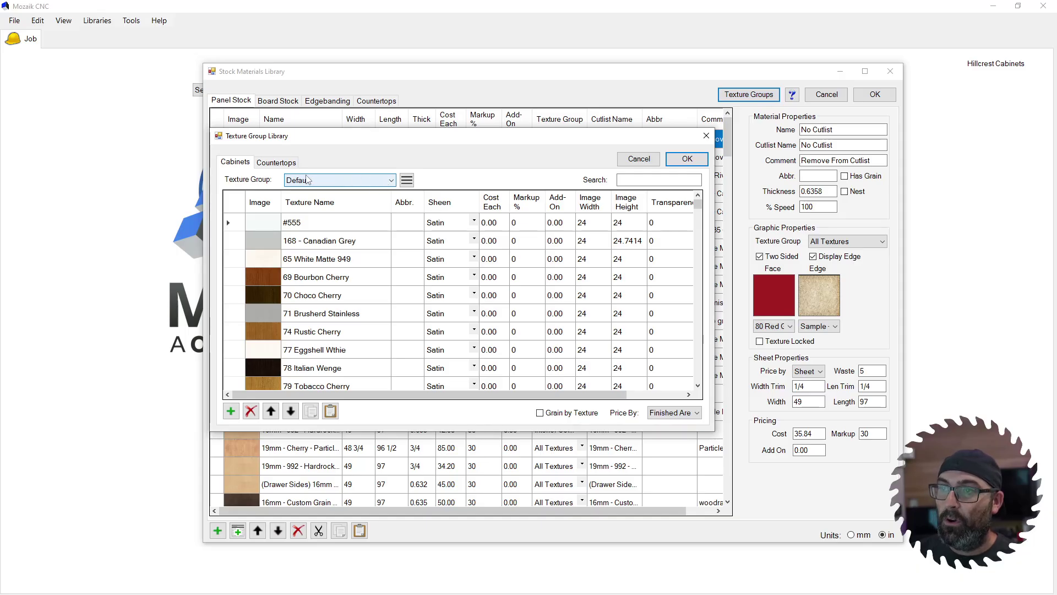
Switch to the Interior Colours group, select Particle Core, and view the groups manager
left_click(377, 183)
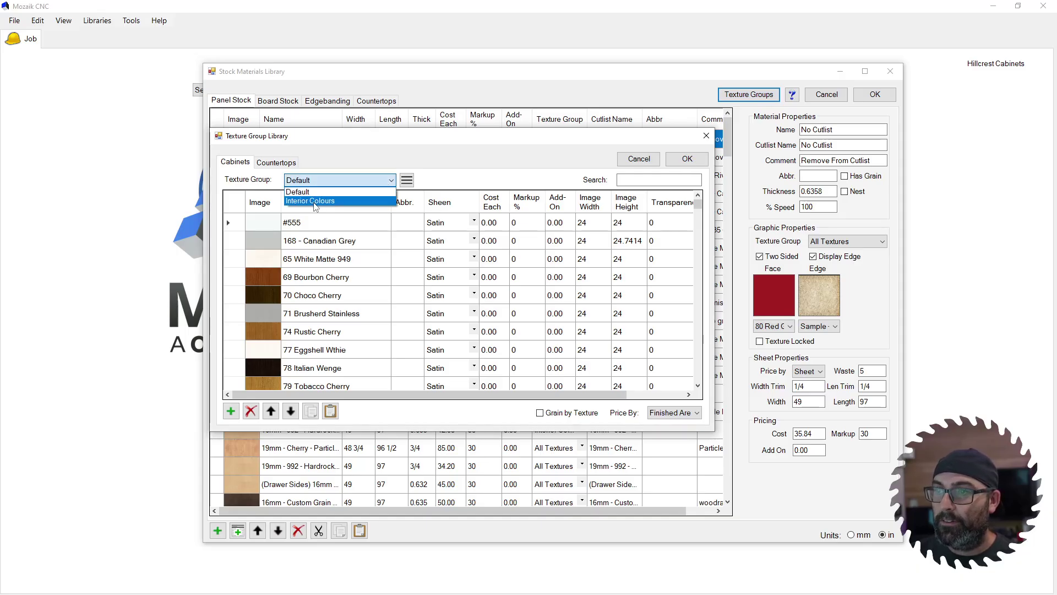
left_click(308, 202)
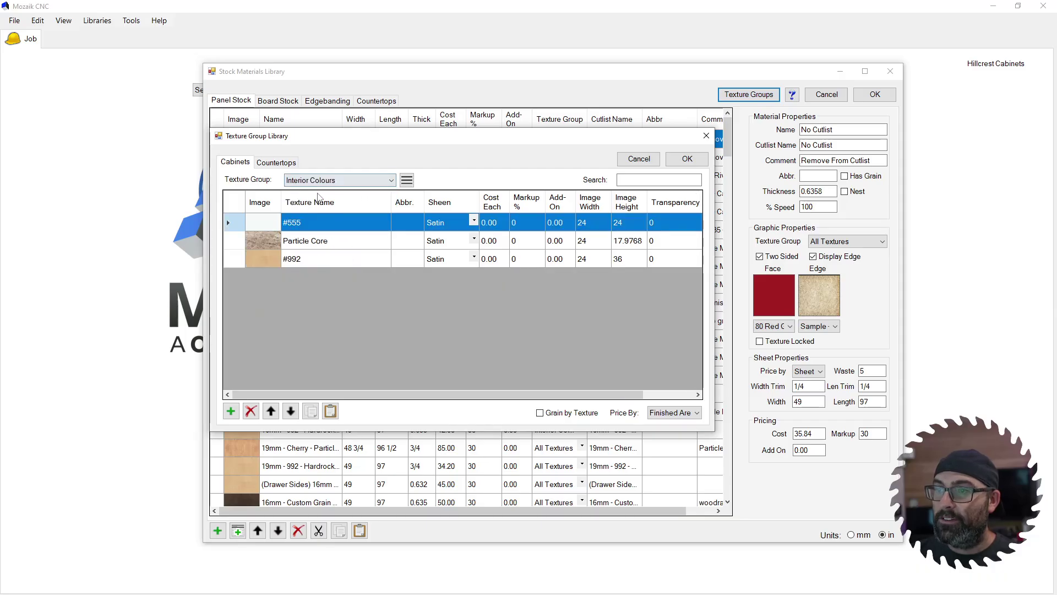
left_click(312, 242)
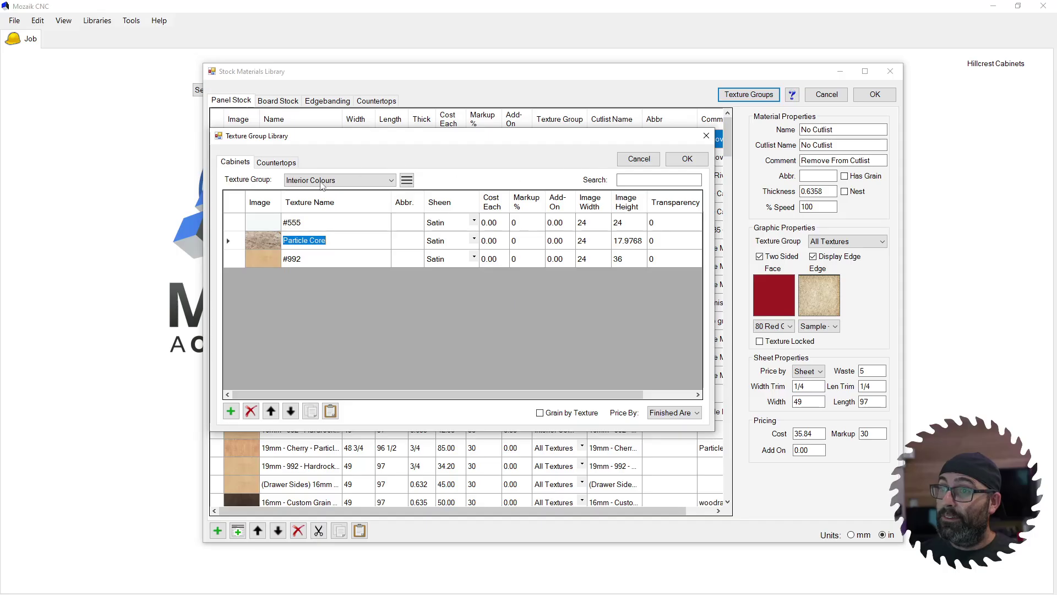
left_click(325, 181)
left_click(430, 162)
left_click(407, 180)
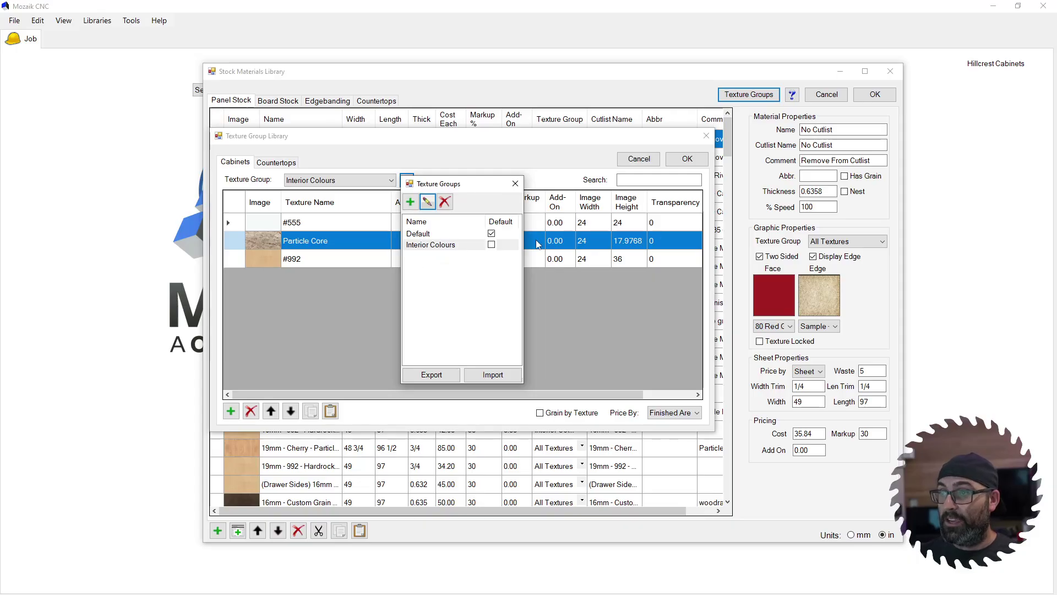
left_click(515, 183)
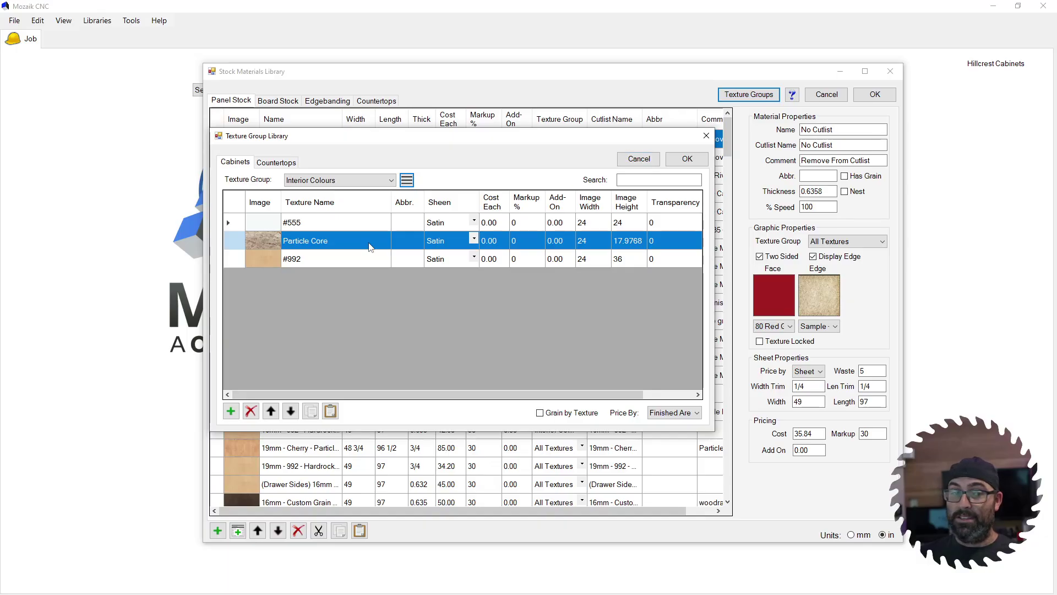
Cancel the Texture Group Library and toggle Display Edge off and on for No Cutlist
left_click(643, 159)
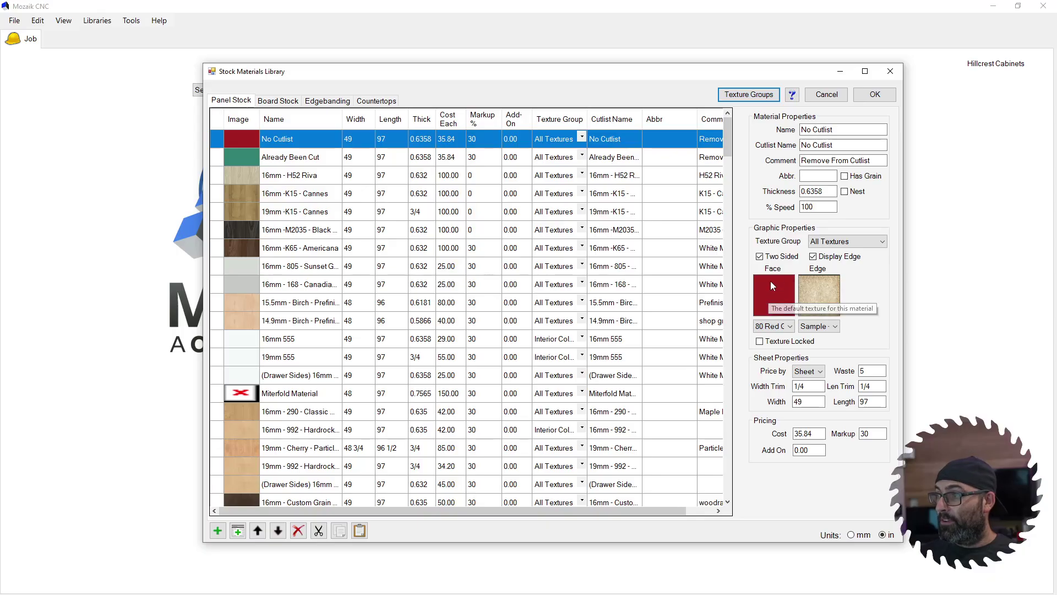
left_click(813, 256)
left_click(813, 257)
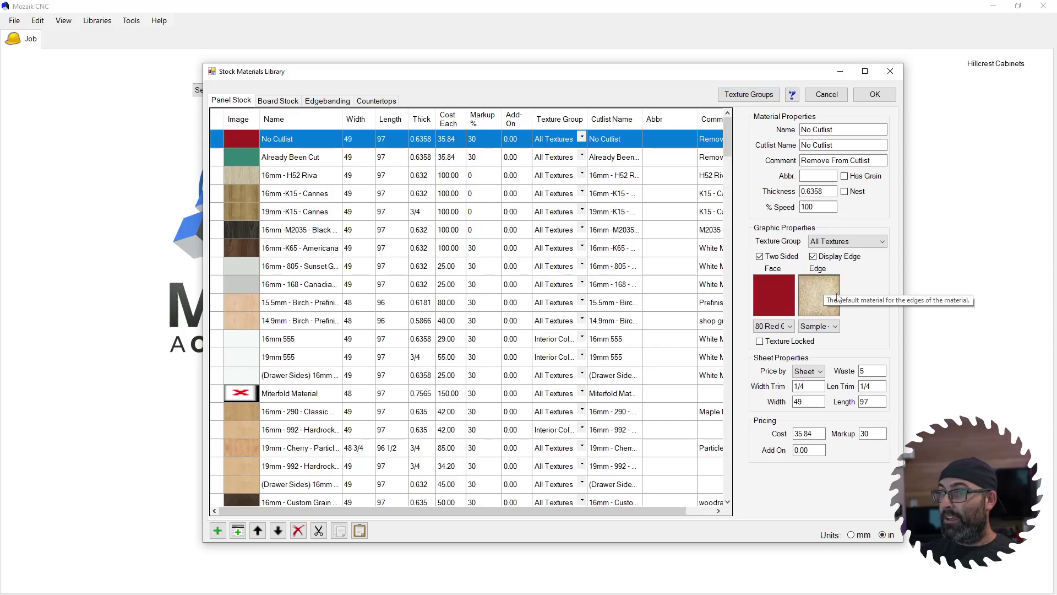
scroll(243, 380, "down", 6)
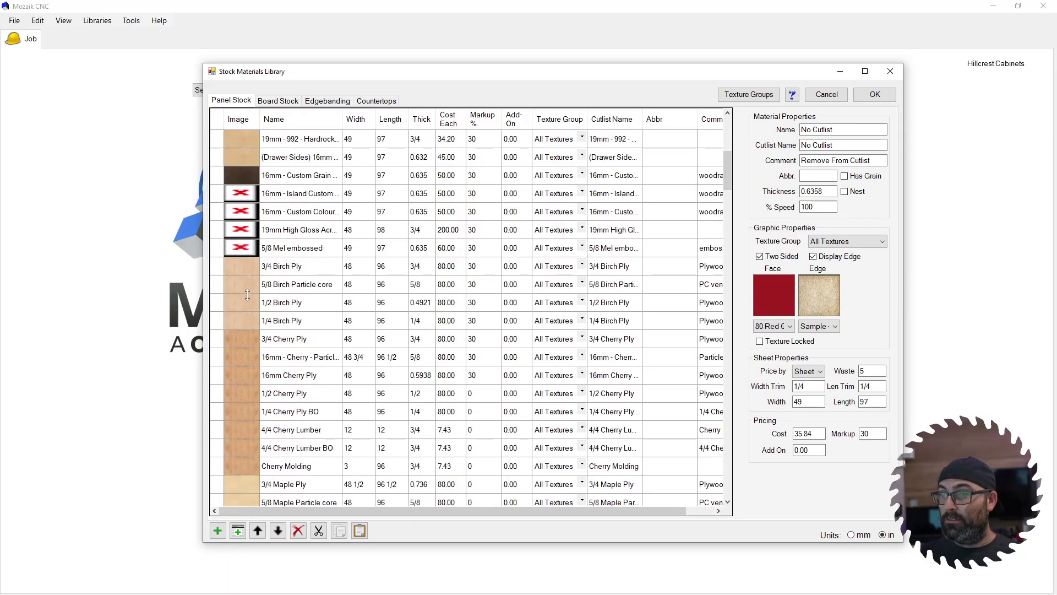
scroll(241, 383, "down", 8)
Check Display Edge for 5/8 MDF mill, then cancel the Stock Materials Library
double_click(241, 211)
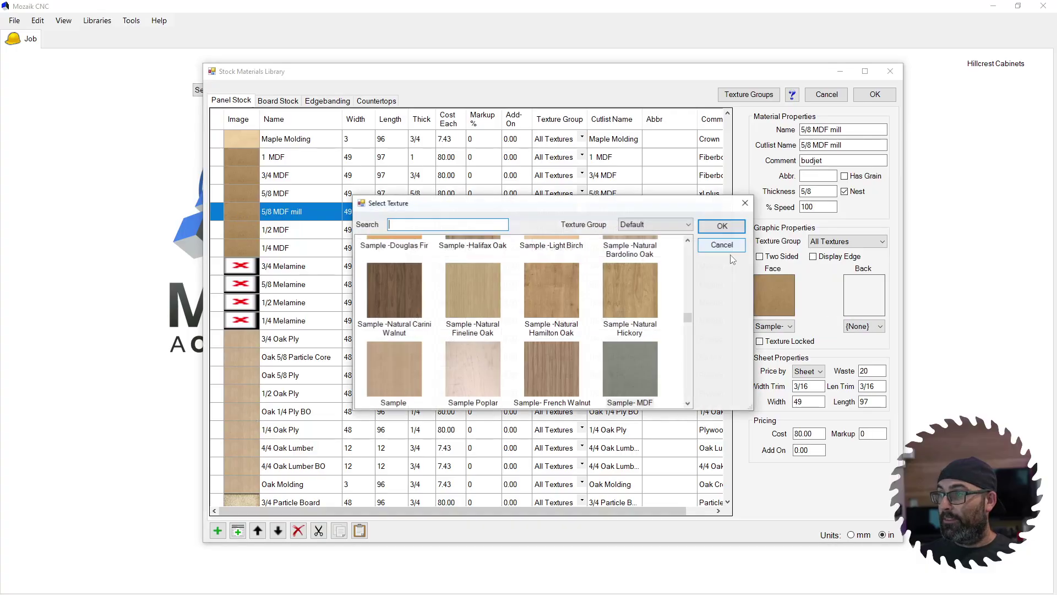
left_click(745, 203)
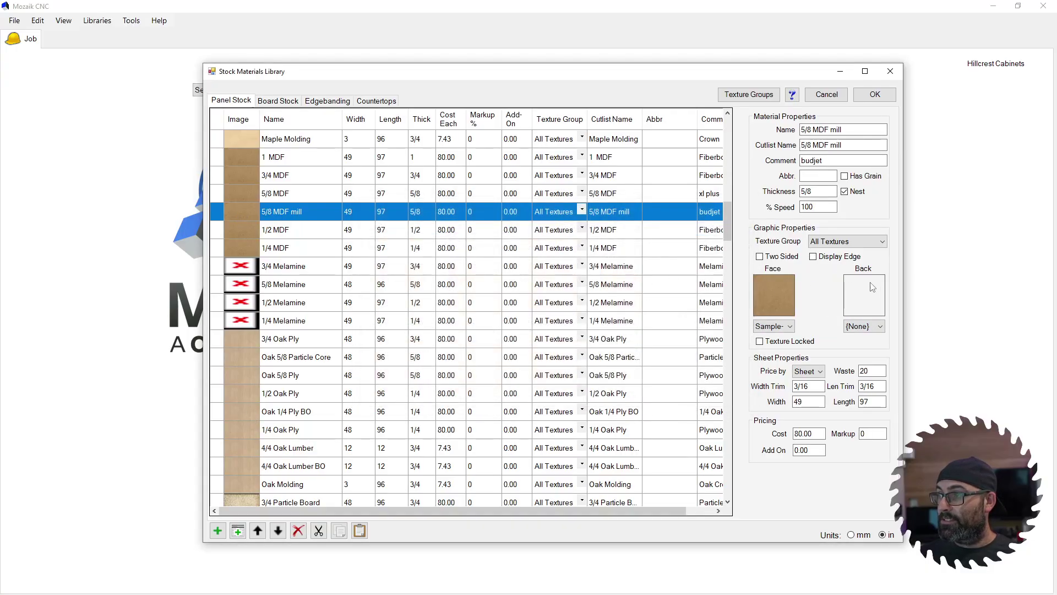
left_click(814, 256)
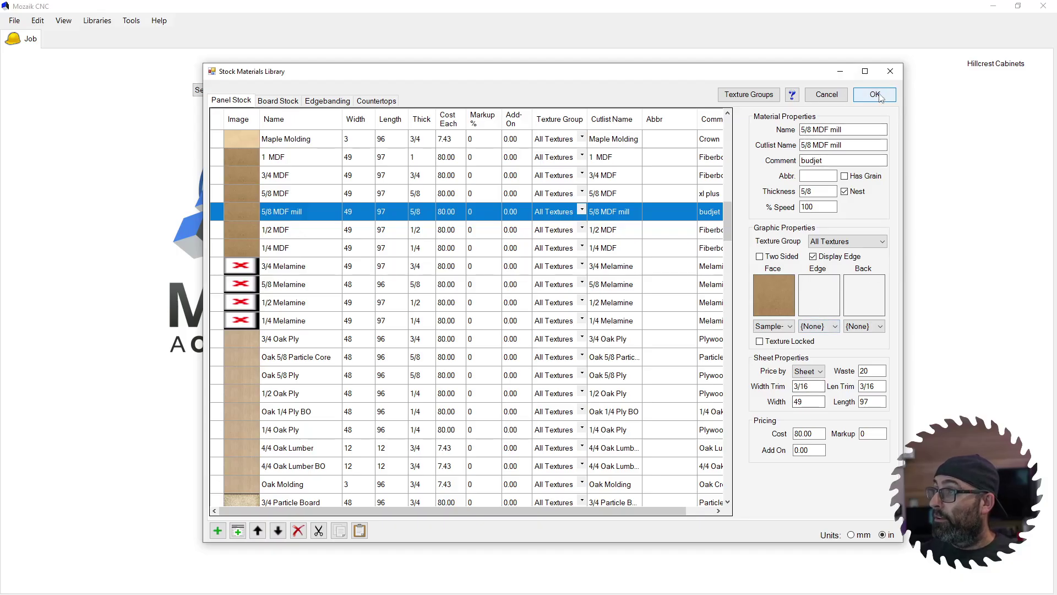
scroll(300, 386, "down", 5)
scroll(304, 366, "up", 11)
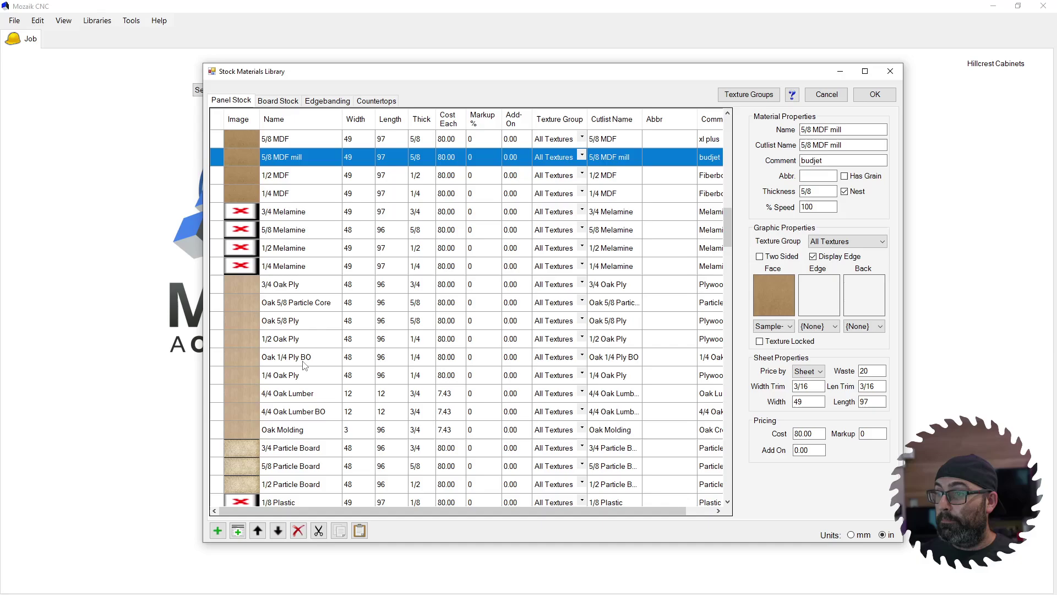
scroll(303, 366, "up", 5)
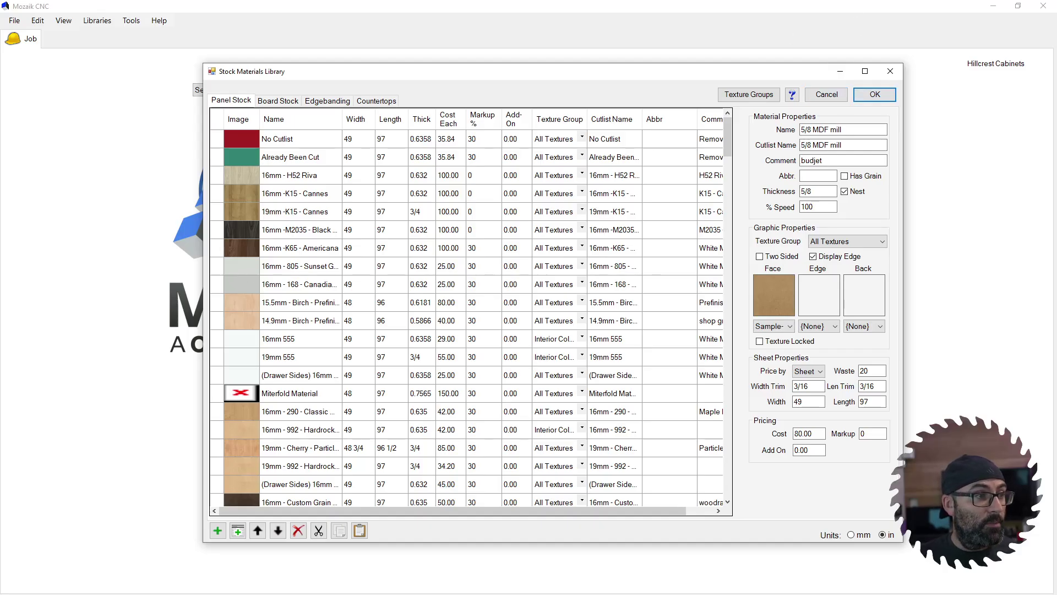
left_click(826, 94)
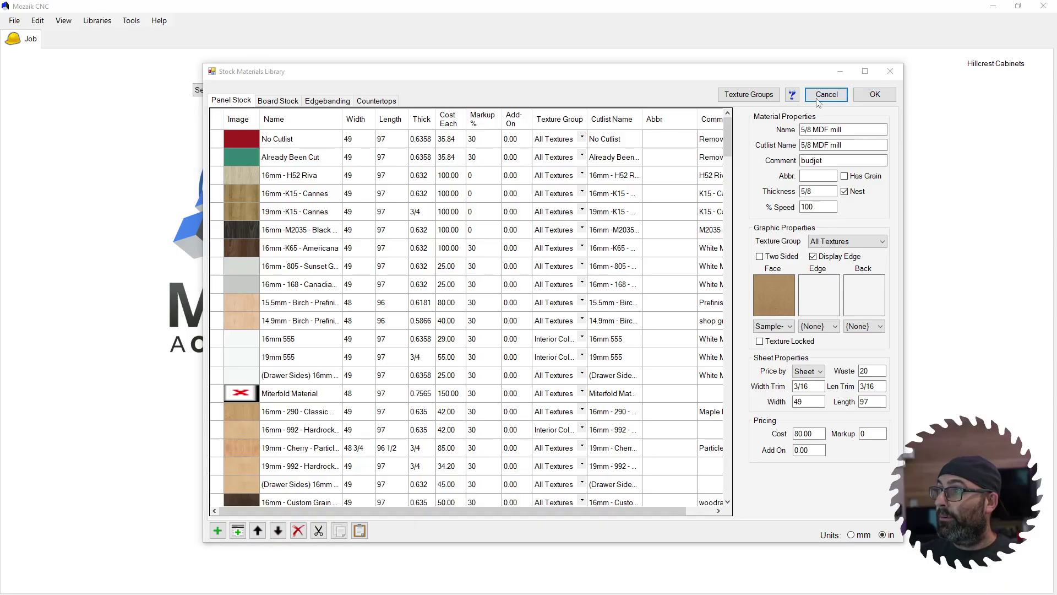
Dismiss the save prompt without saving and open Material Templates from Libraries
left_click(518, 337)
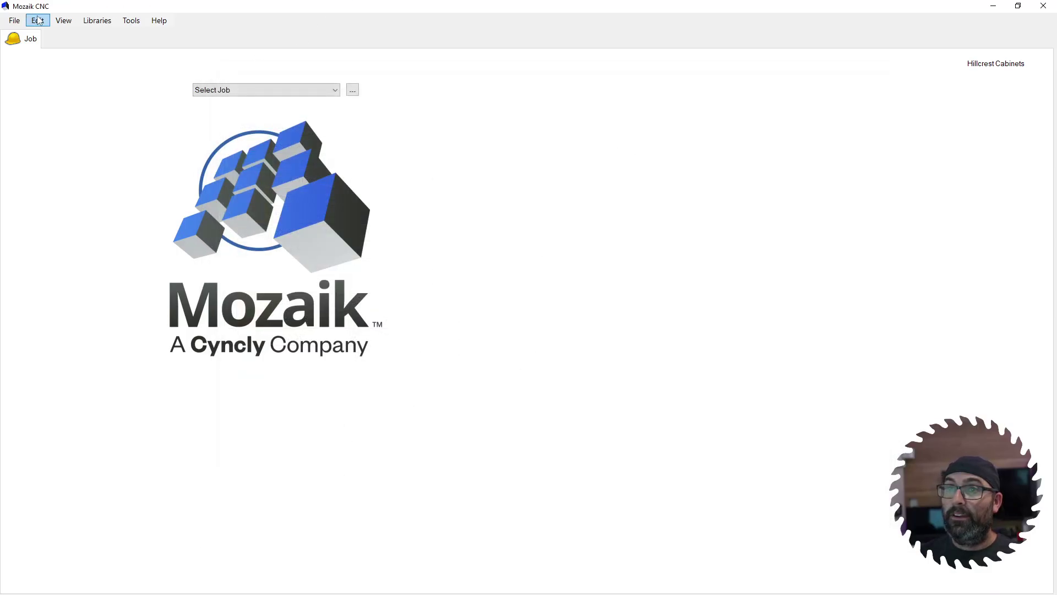
left_click(96, 20)
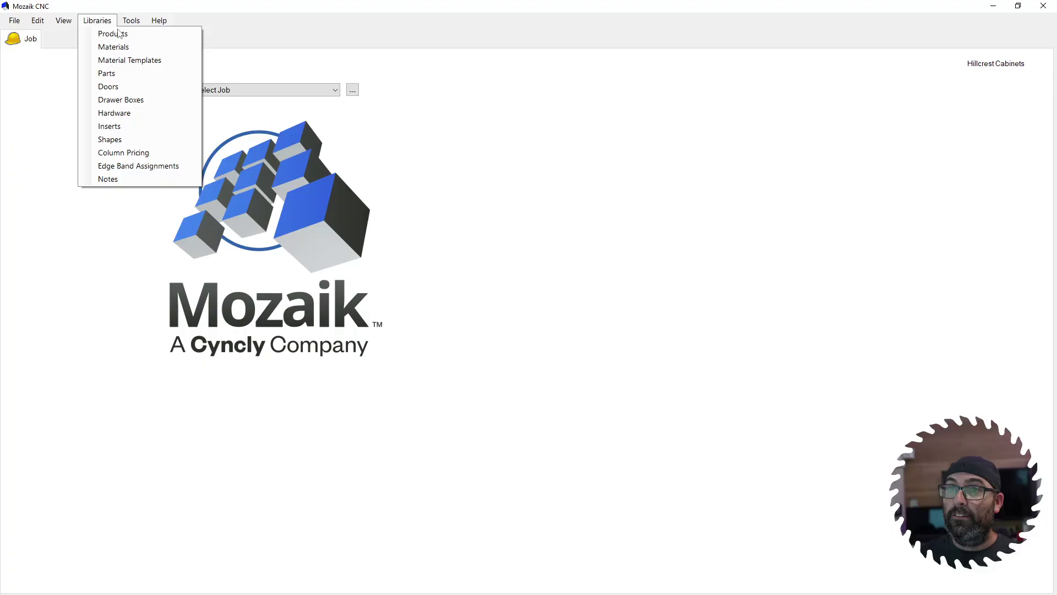
left_click(141, 60)
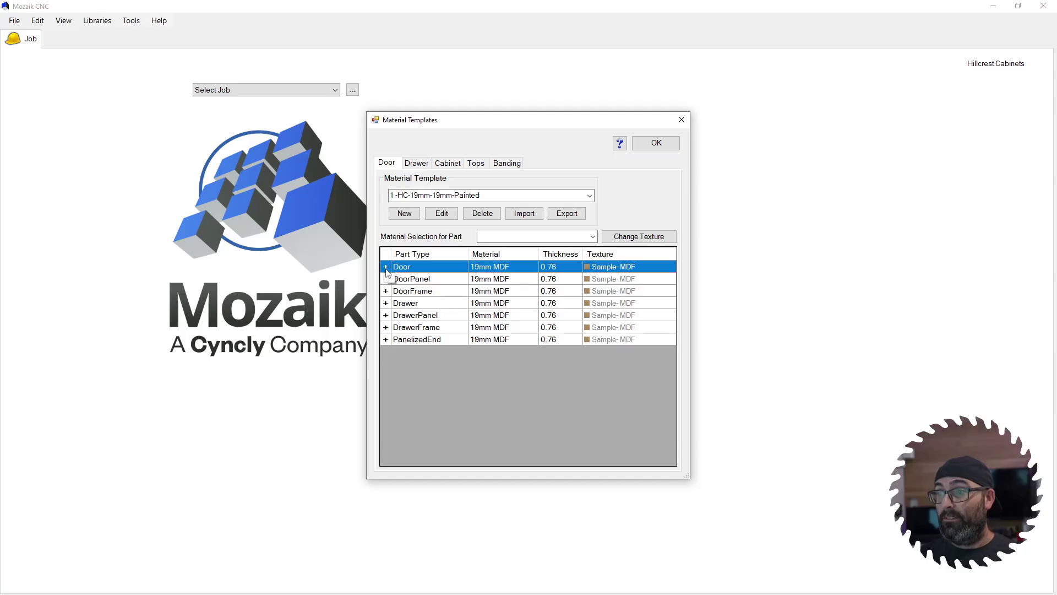
Browse the Door template and part material lists, keeping 1-HC-19mm-19mm-Painted unchanged
left_click(589, 195)
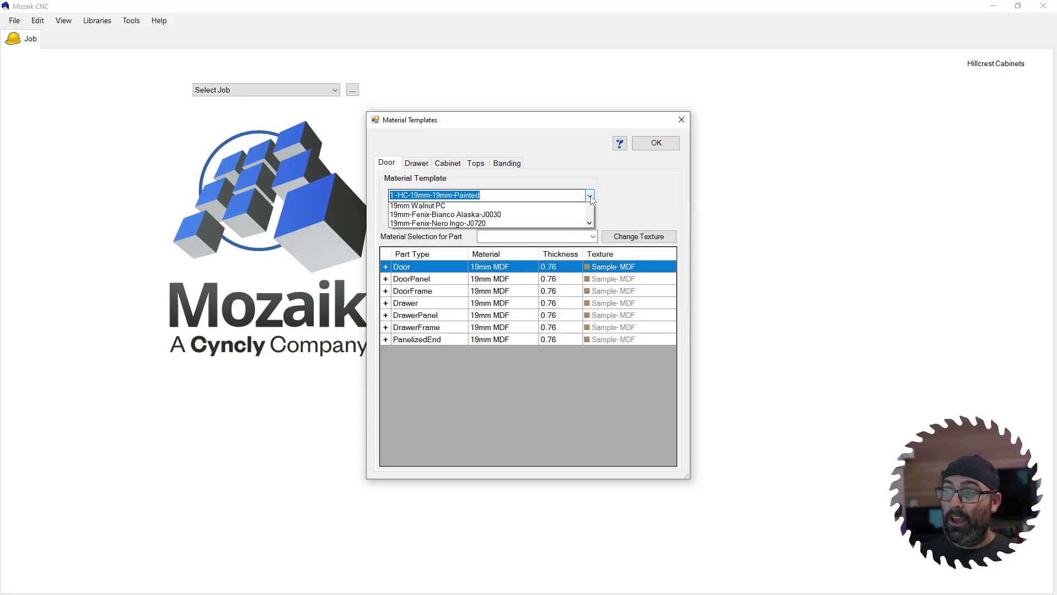
scroll(505, 311, "up", 2)
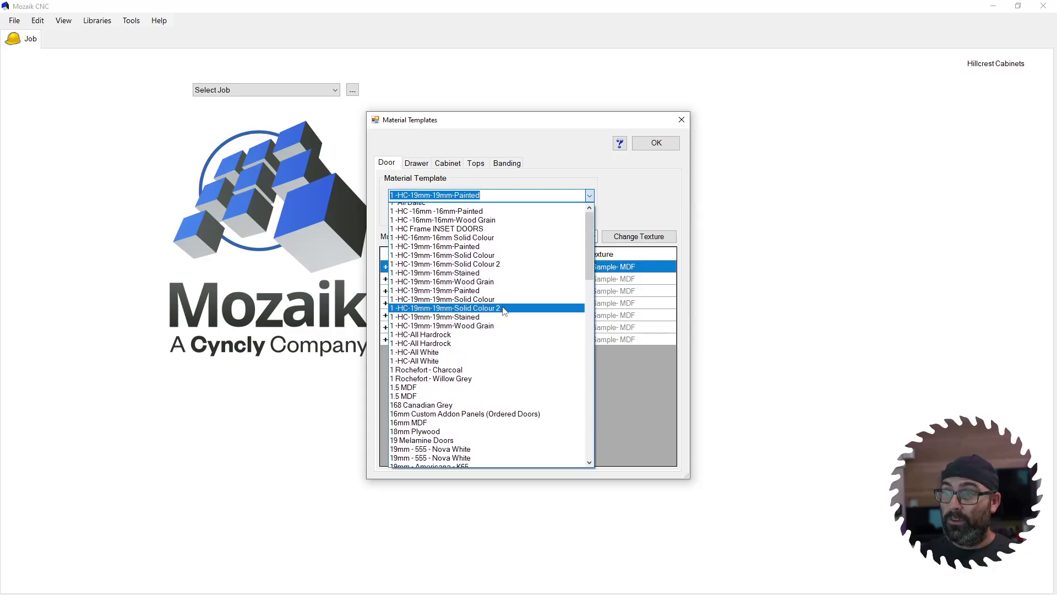
scroll(504, 311, "up", 1)
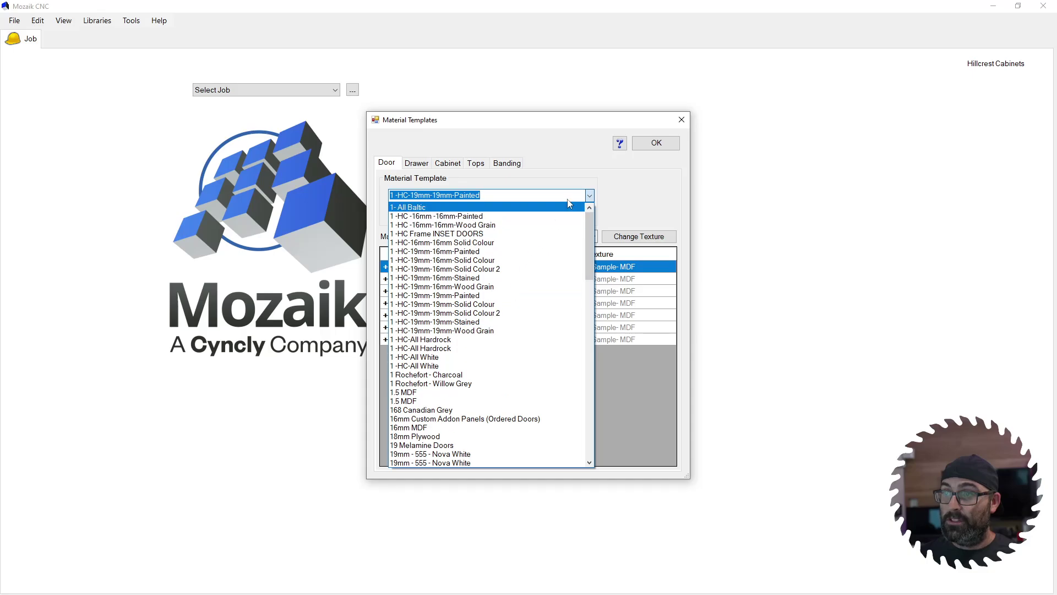
left_click(628, 178)
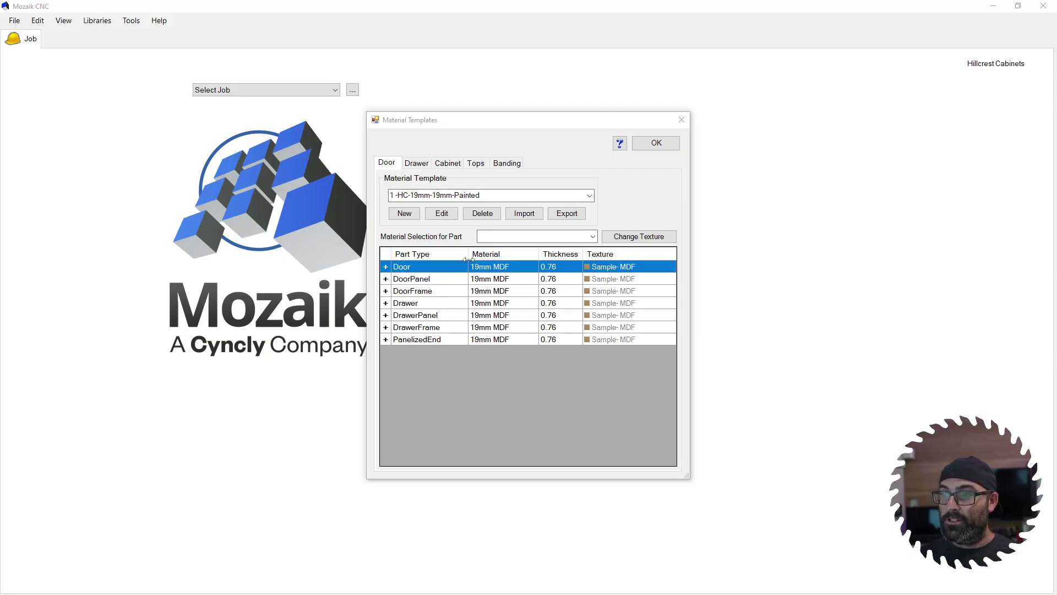
left_click(593, 236)
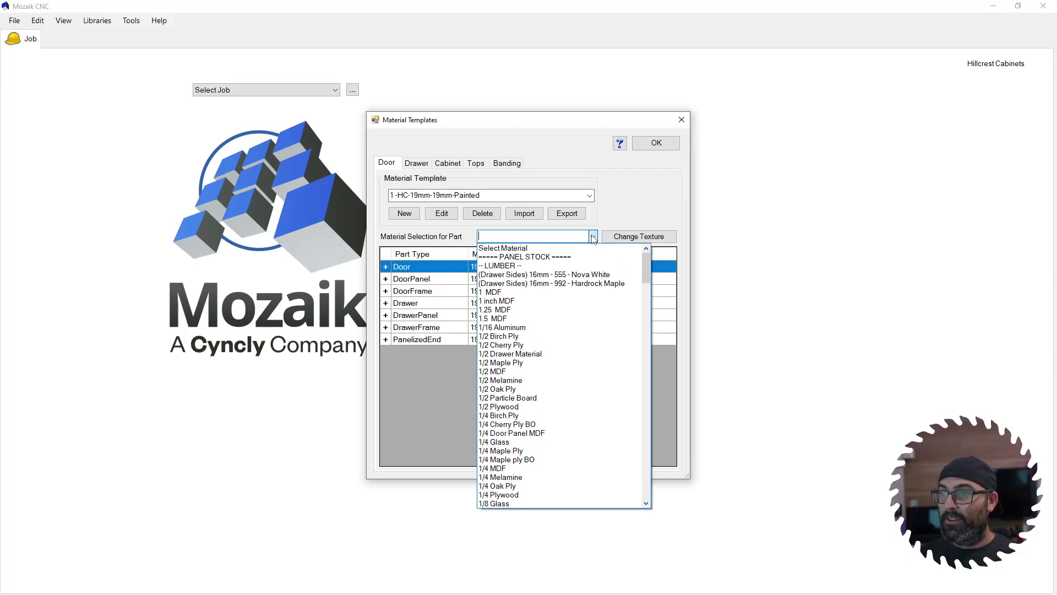
left_click(593, 237)
left_click(589, 195)
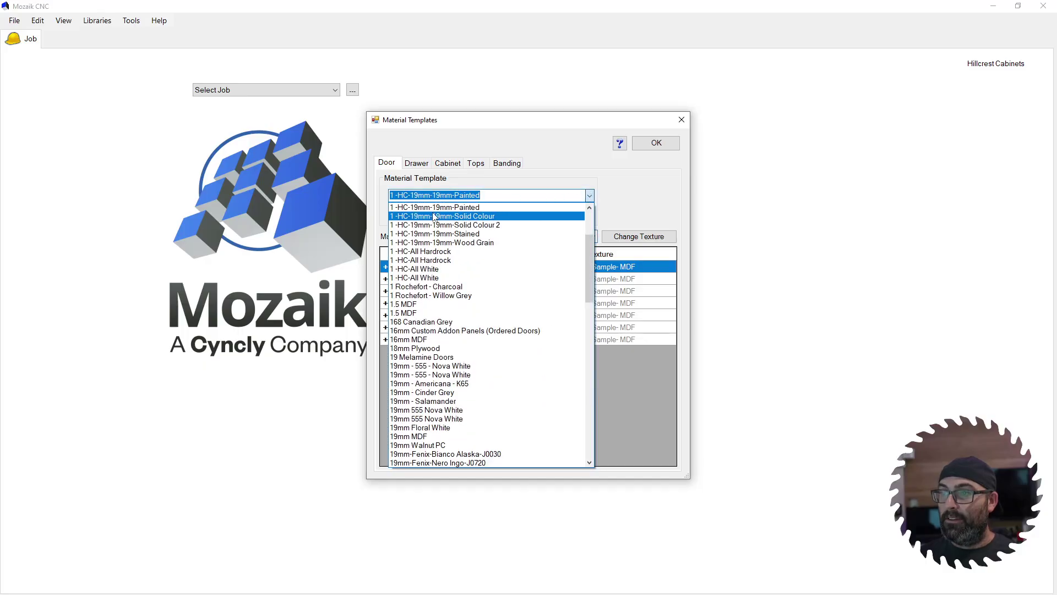
scroll(435, 216, "up", 3)
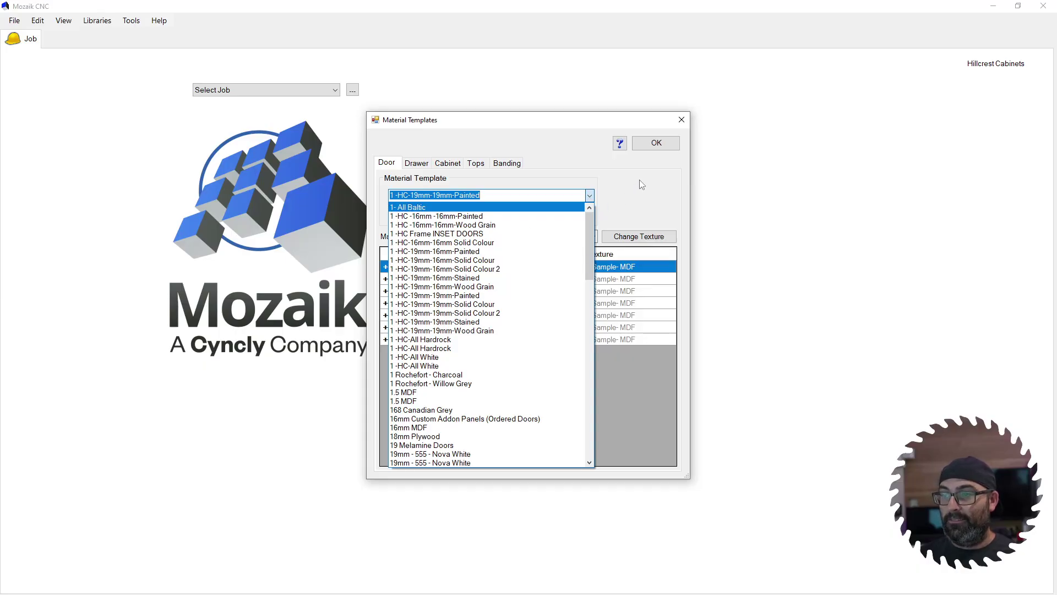
left_click(626, 173)
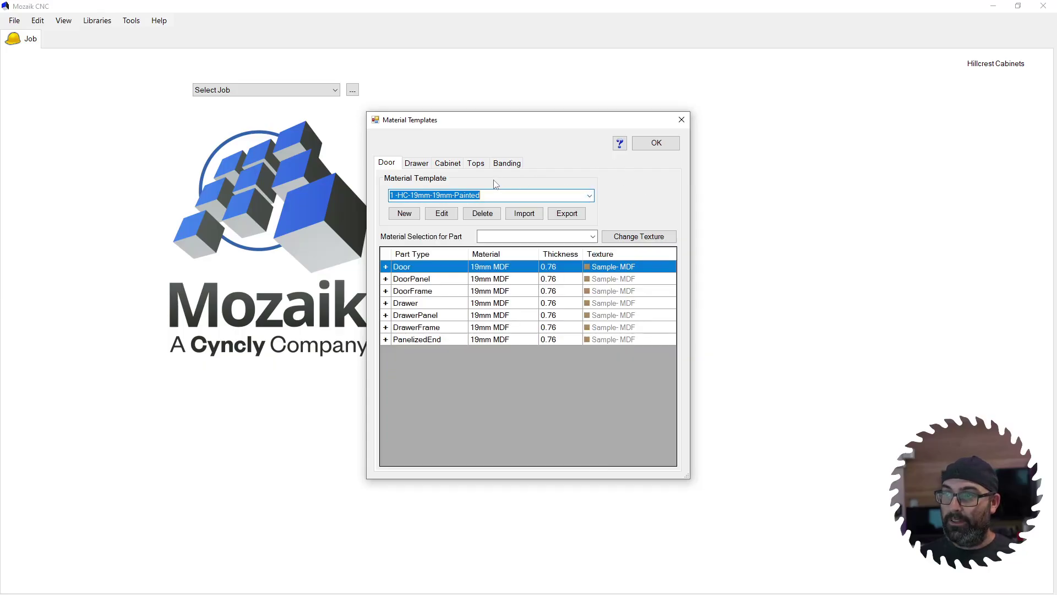
On the Cabinet tab, browse the template list and pick 1 - HC 19mm Painted (Matching INT)
left_click(449, 164)
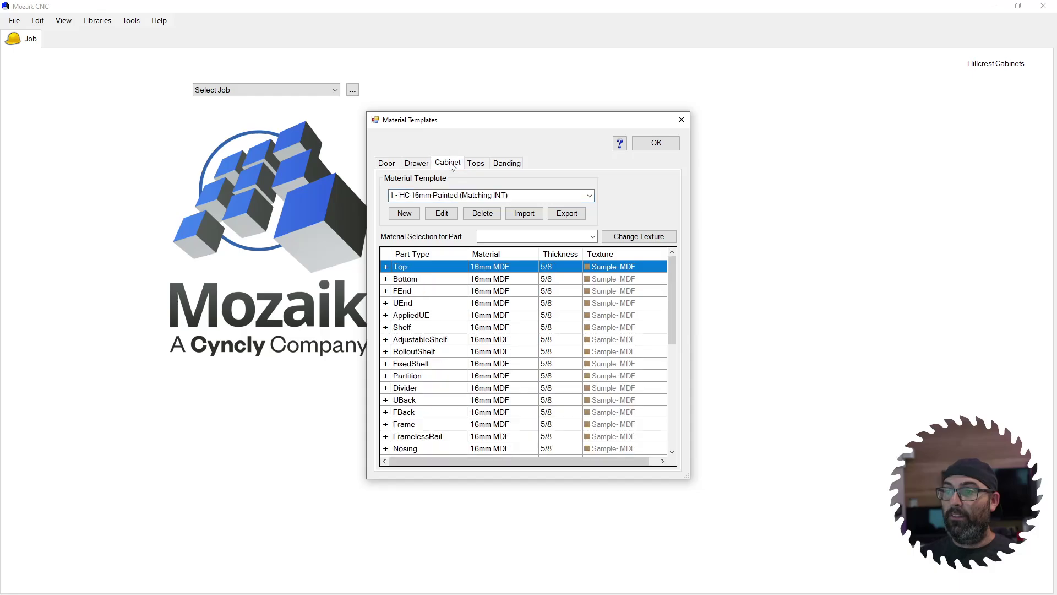
left_click(473, 197)
scroll(456, 320, "down", 5)
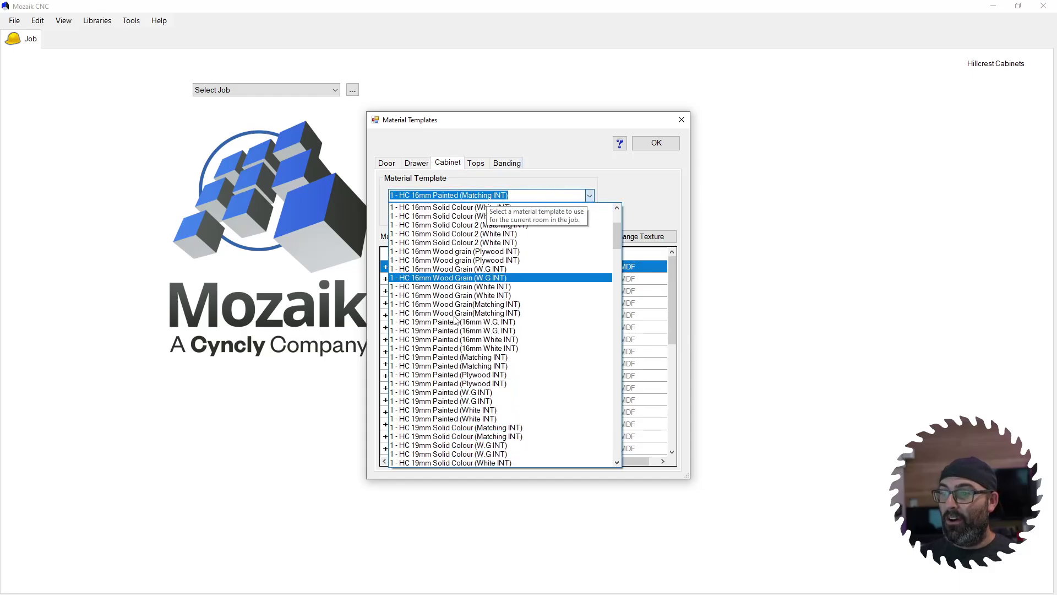
scroll(456, 320, "down", 12)
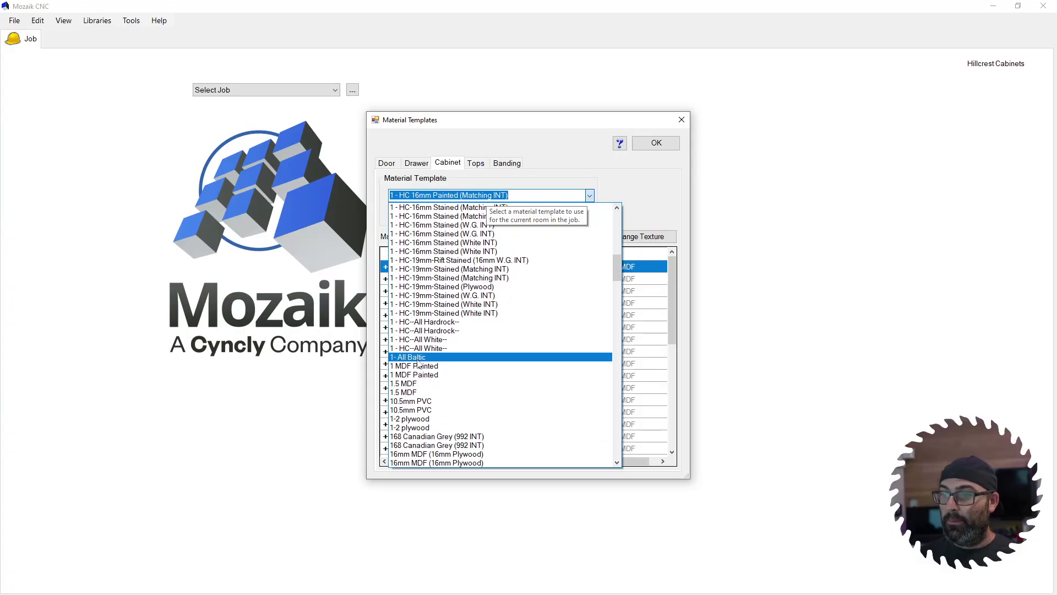
scroll(417, 358, "up", 15)
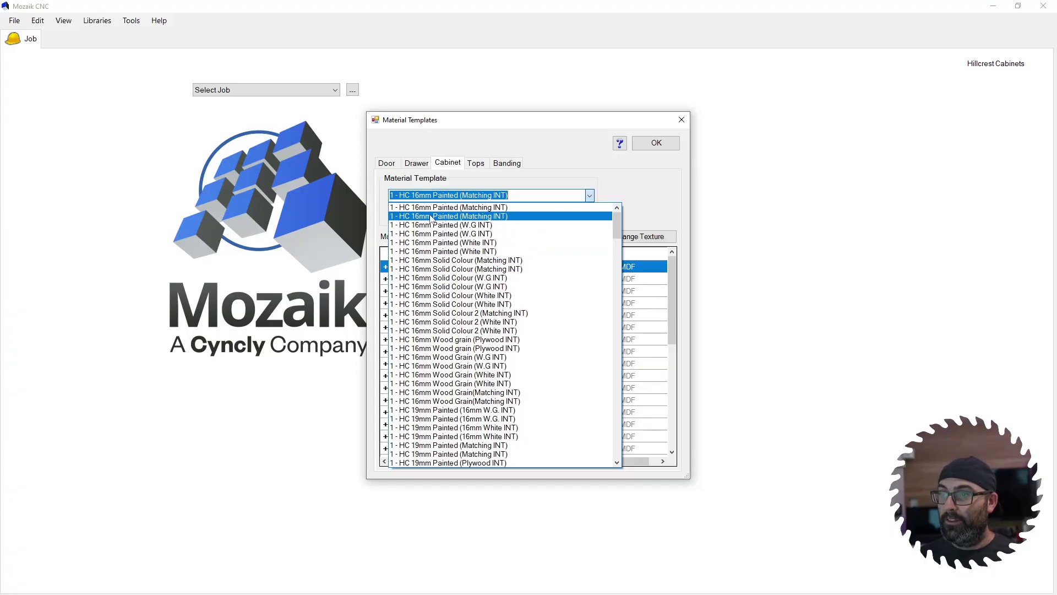
scroll(453, 438, "down", 13)
scroll(453, 438, "down", 20)
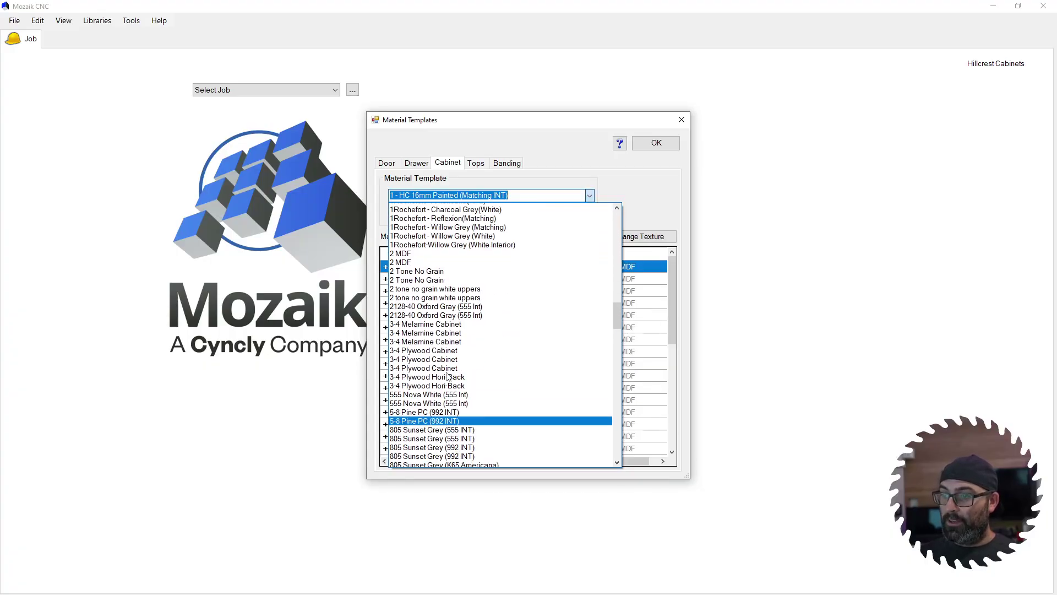
scroll(433, 306, "down", 20)
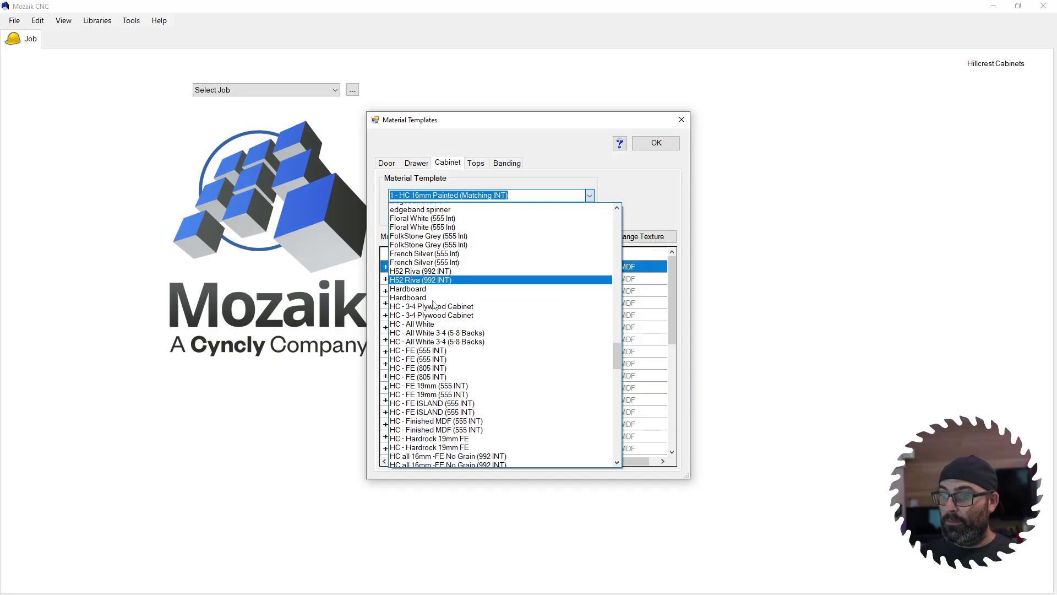
scroll(431, 326, "down", 8)
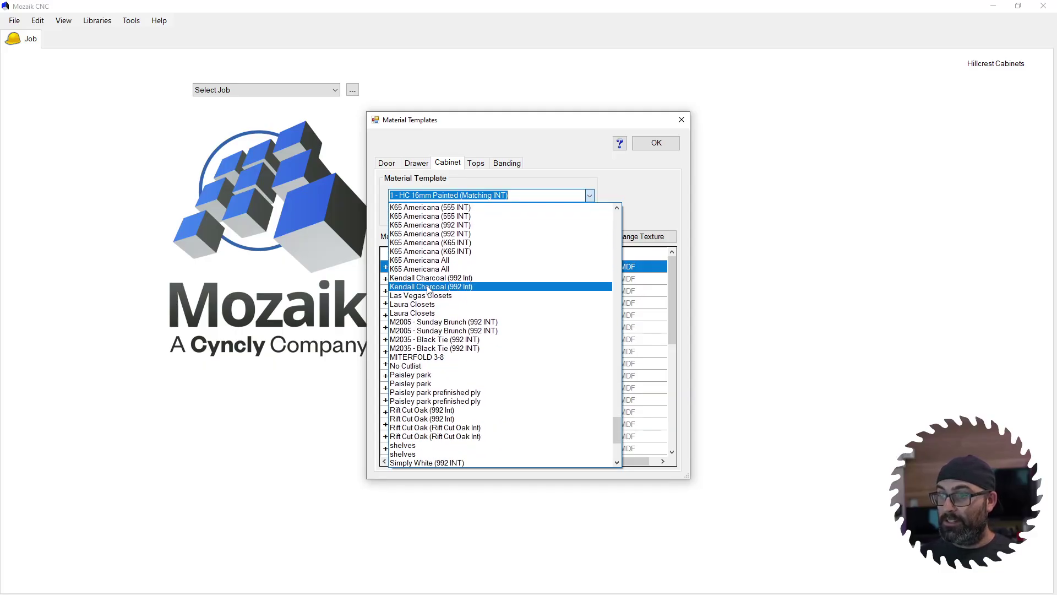
scroll(461, 410, "up", 7)
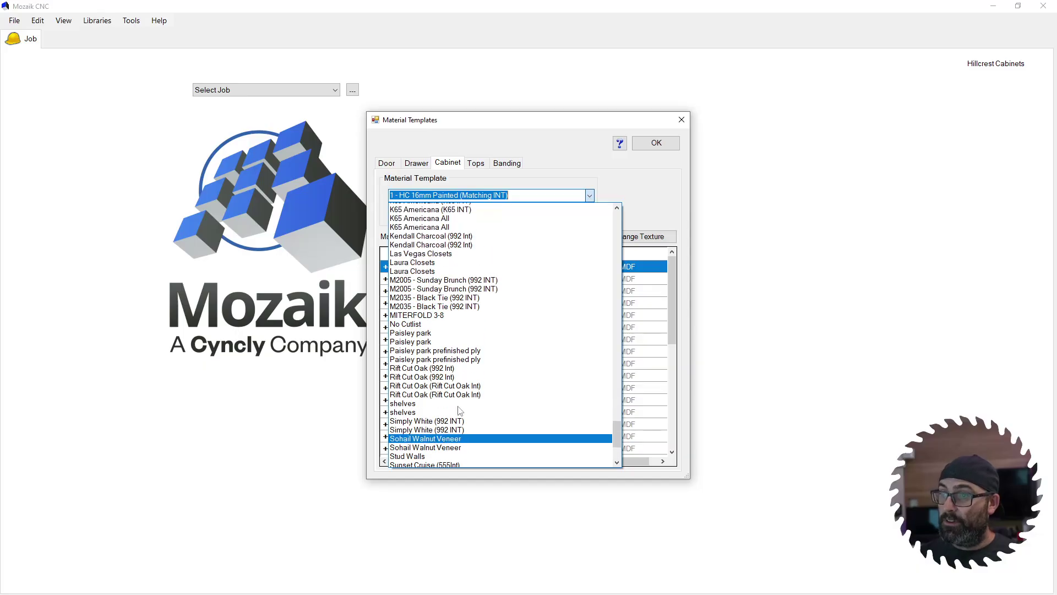
scroll(460, 411, "up", 20)
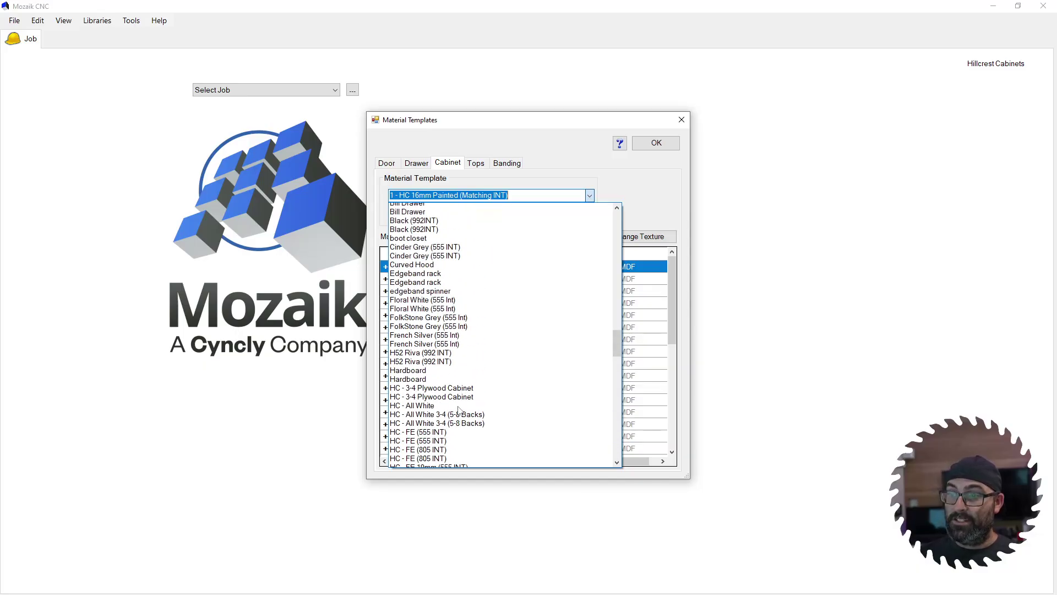
scroll(458, 409, "up", 15)
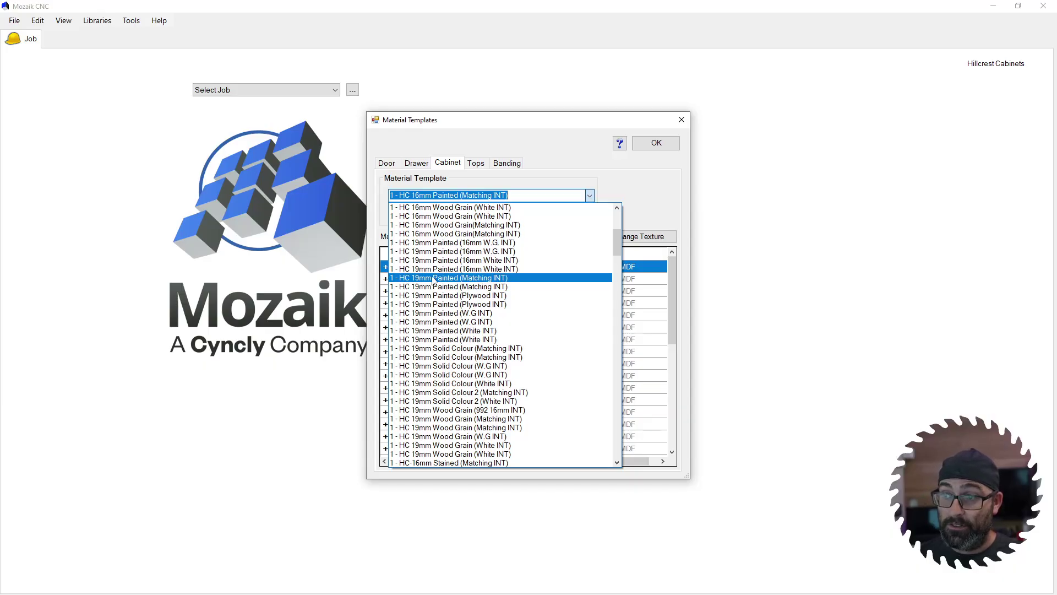
left_click(434, 278)
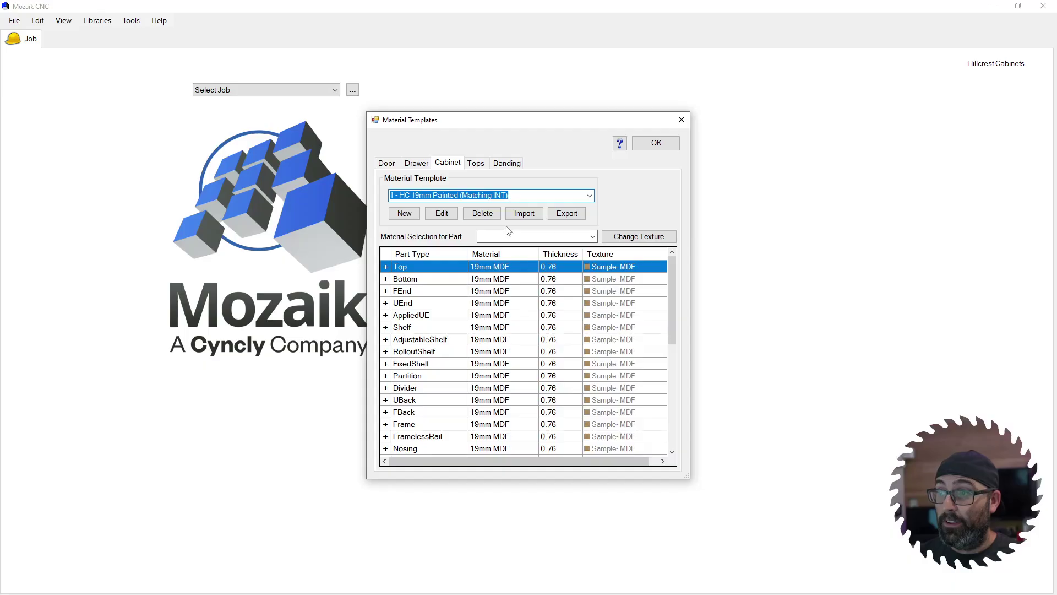
Change the Cabinet template to 1 - HC 19mm Painted (White INT)
left_click(591, 198)
scroll(466, 284, "up", 2)
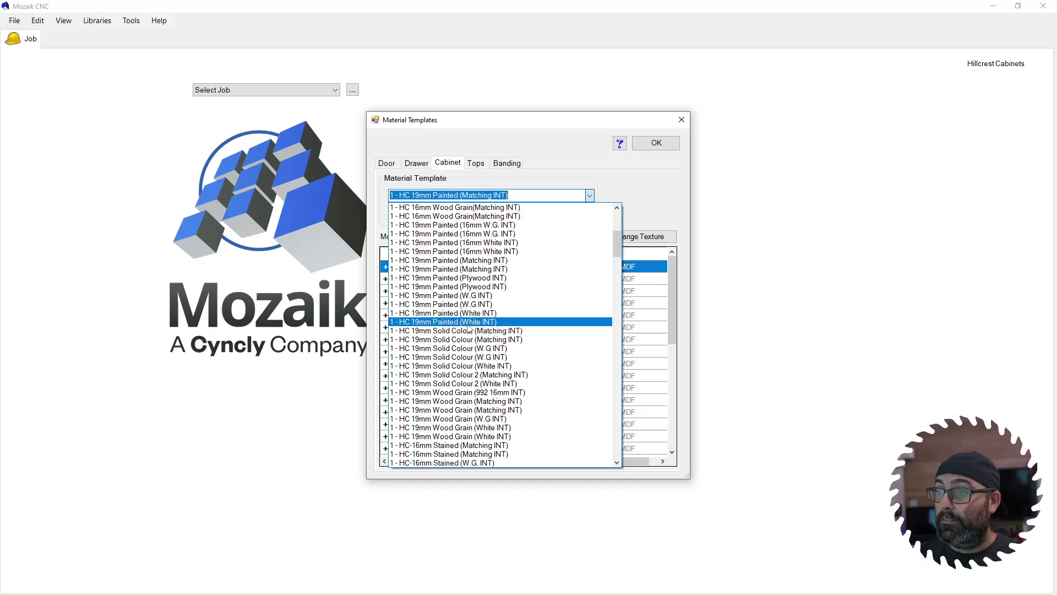
left_click(468, 323)
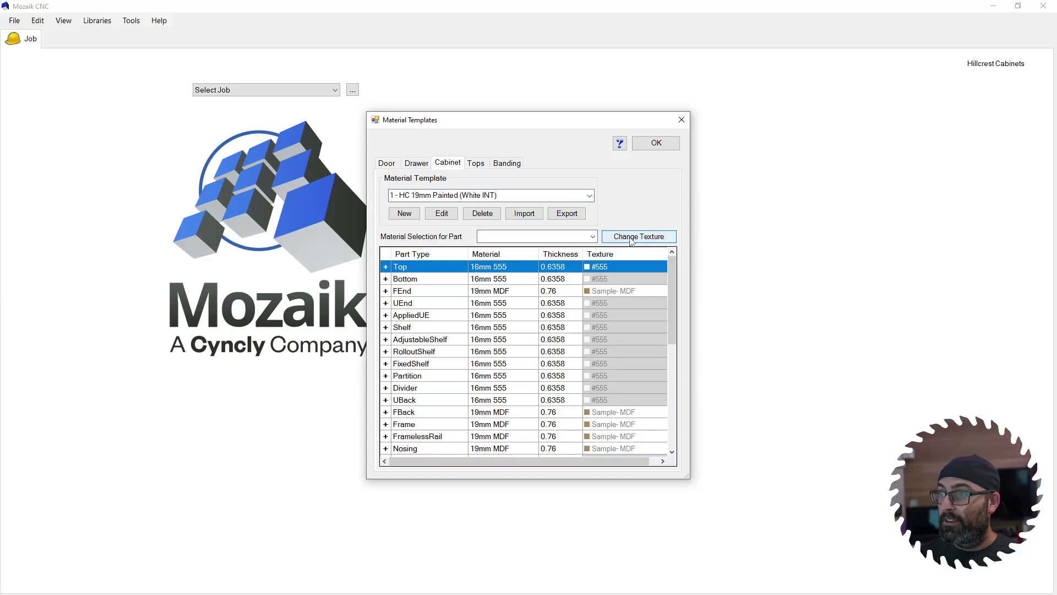
Select the Shelf row and review the Tops, Drawer and Door templates
left_click(608, 328)
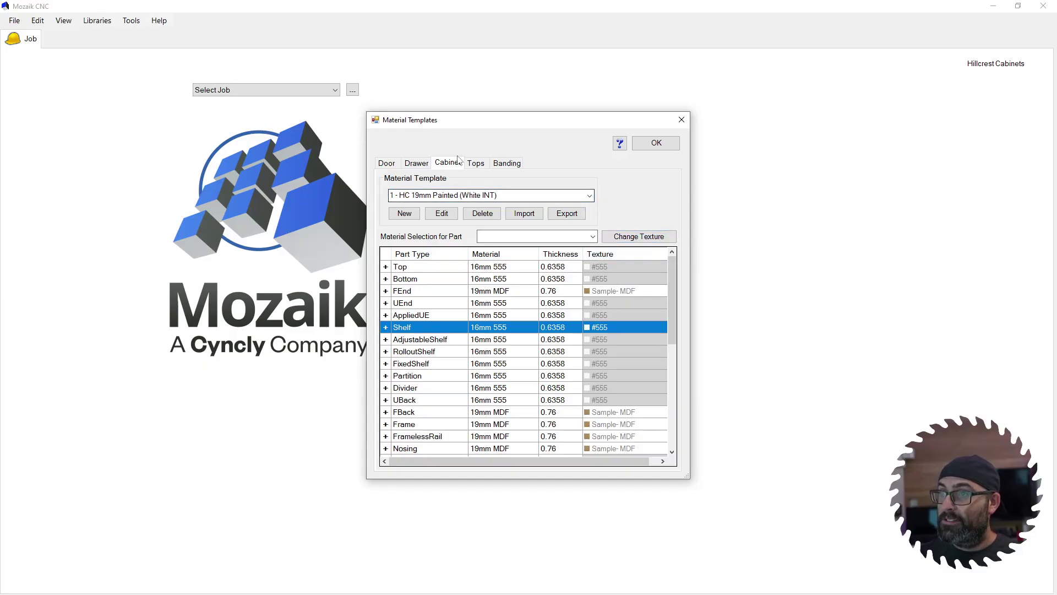
left_click(475, 163)
left_click(425, 163)
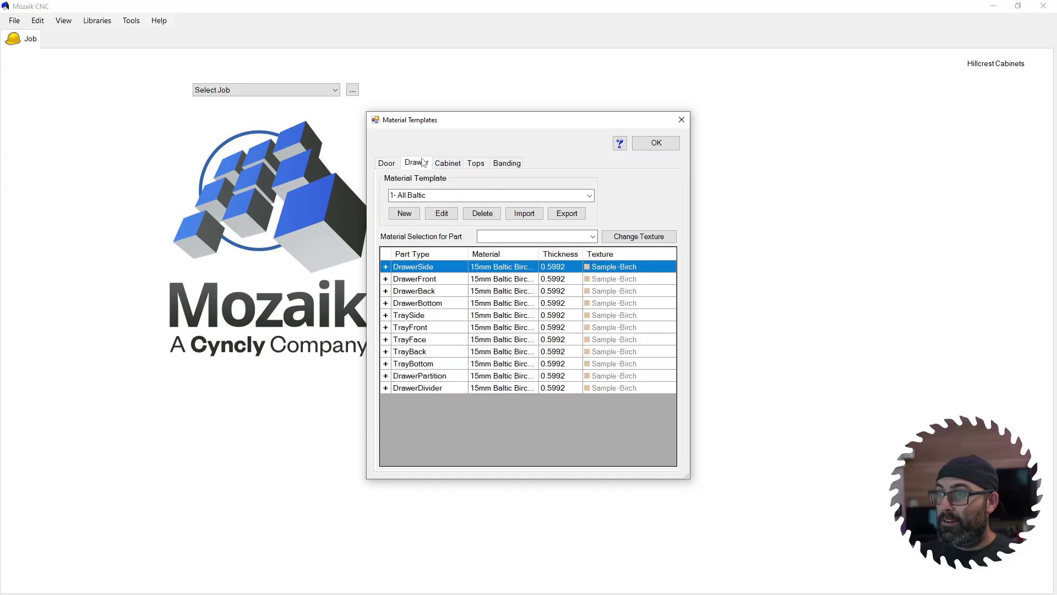
left_click(387, 164)
Expand and collapse the Door, DoorPanel and DoorFrame rows to view their wall variants
left_click(385, 267)
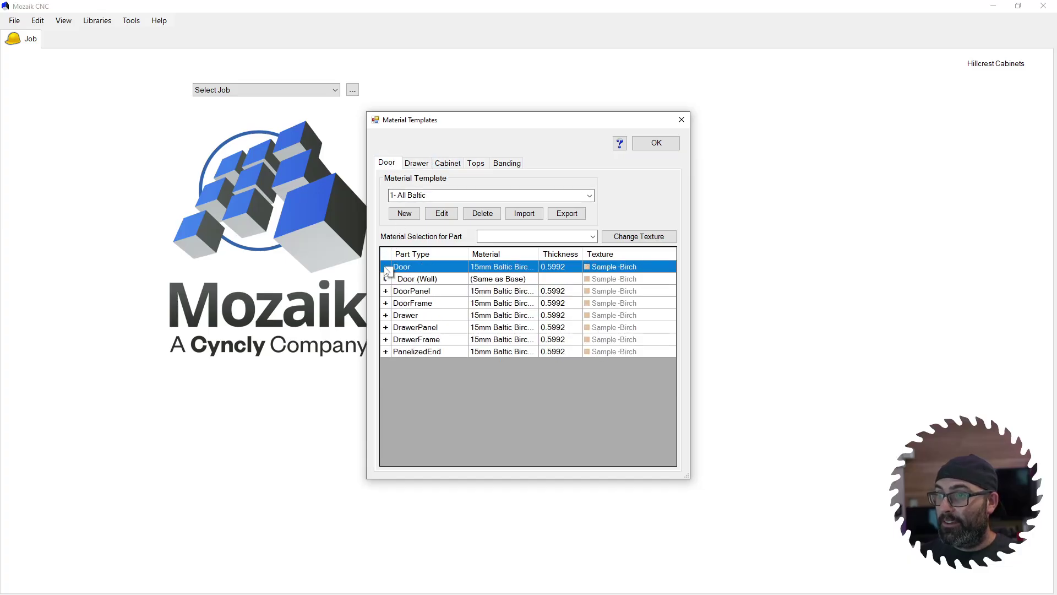
left_click(385, 267)
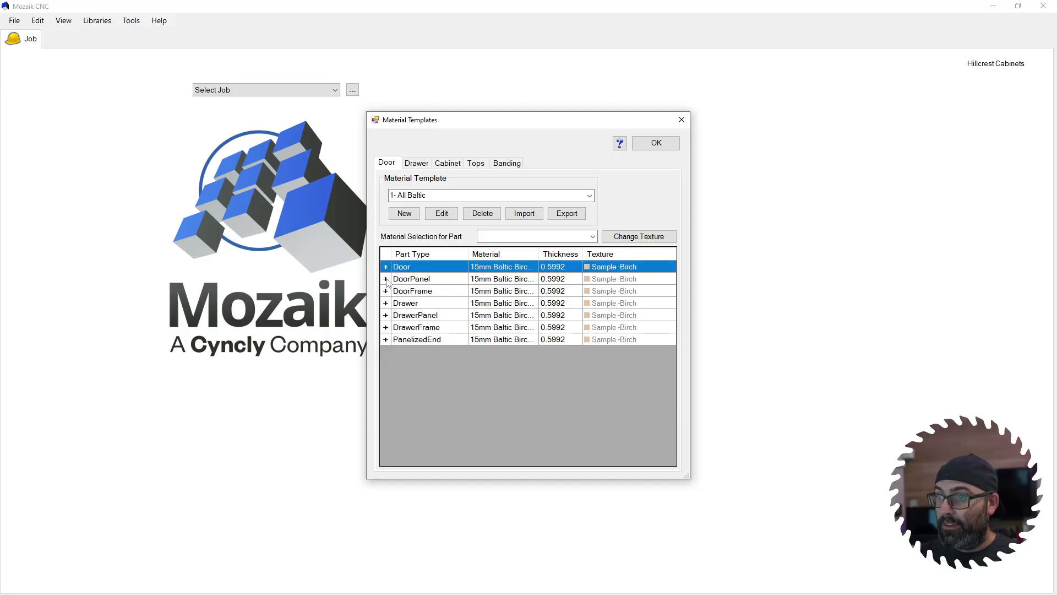
left_click(386, 279)
left_click(386, 279)
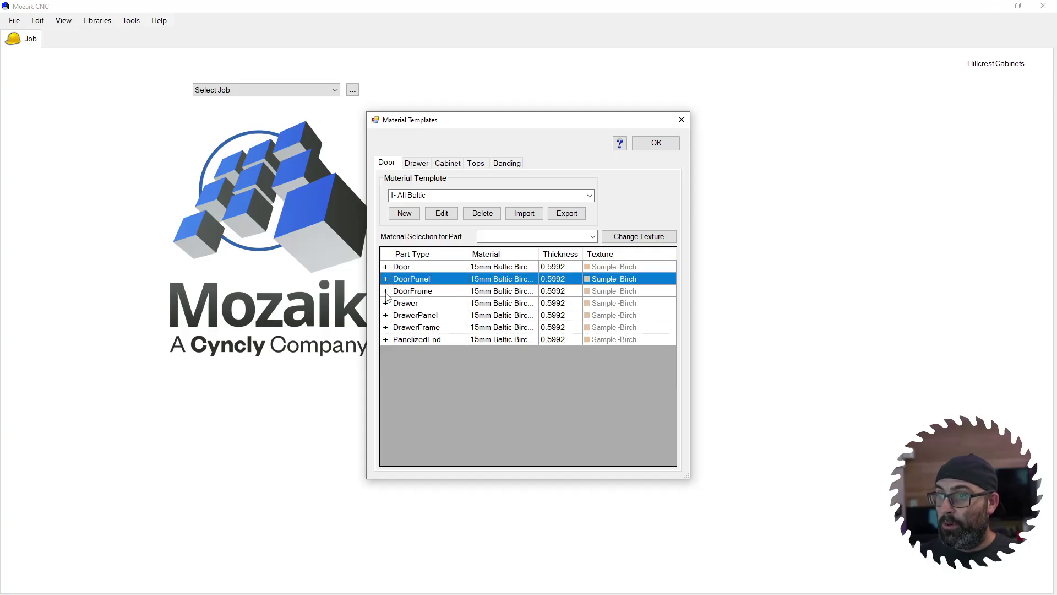
left_click(386, 292)
left_click(386, 293)
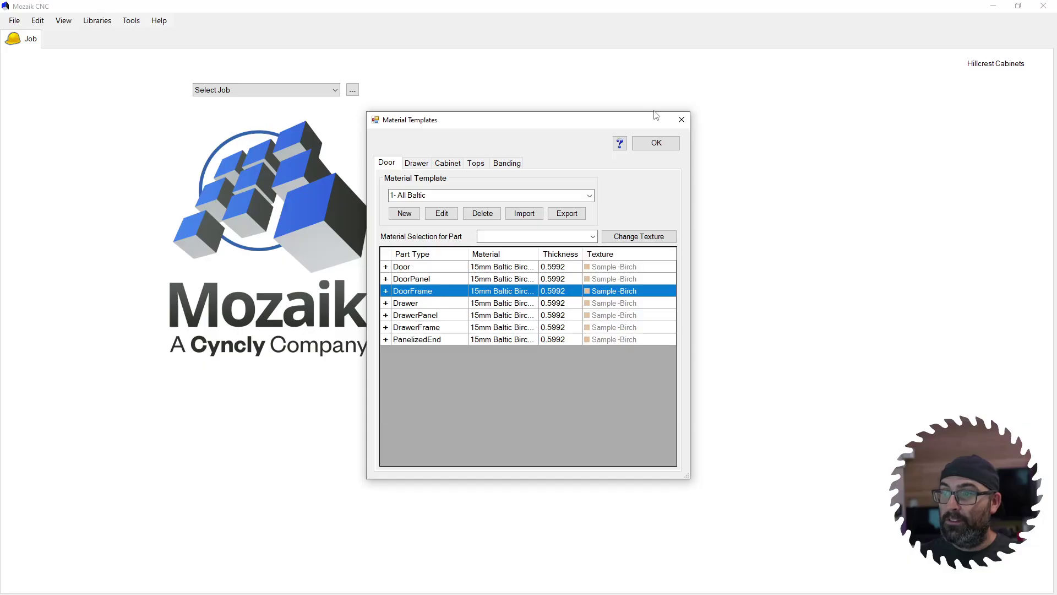
Return to the Tops and then Cabinet templates
left_click(681, 120)
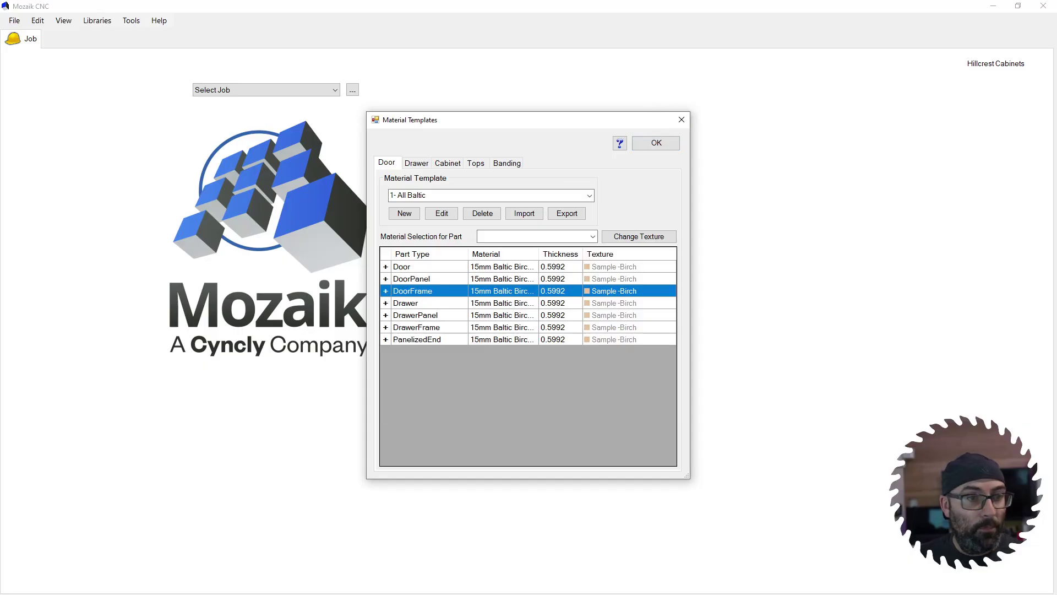
left_click(477, 164)
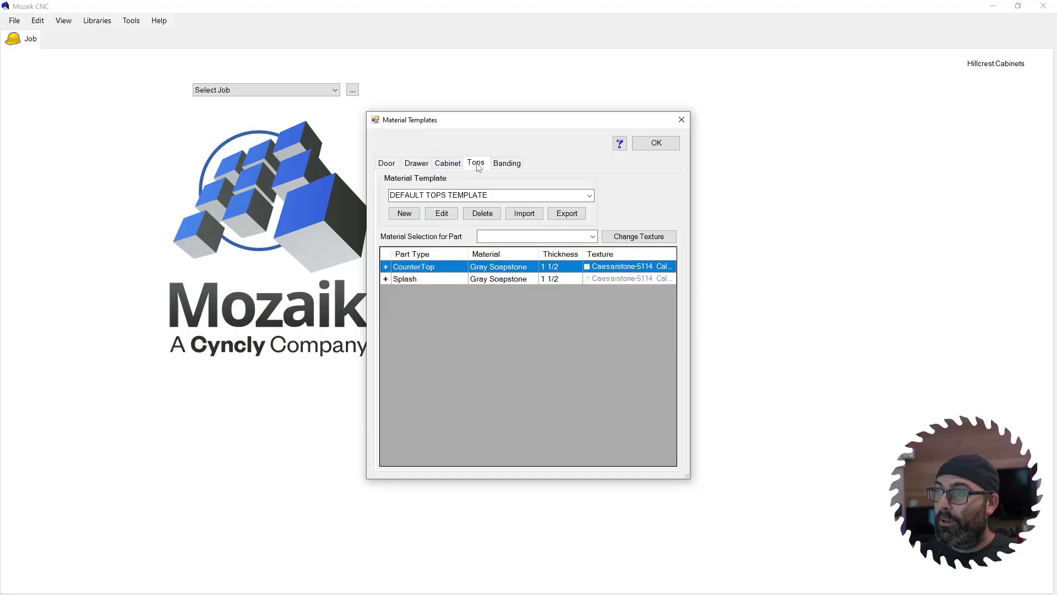
left_click(447, 165)
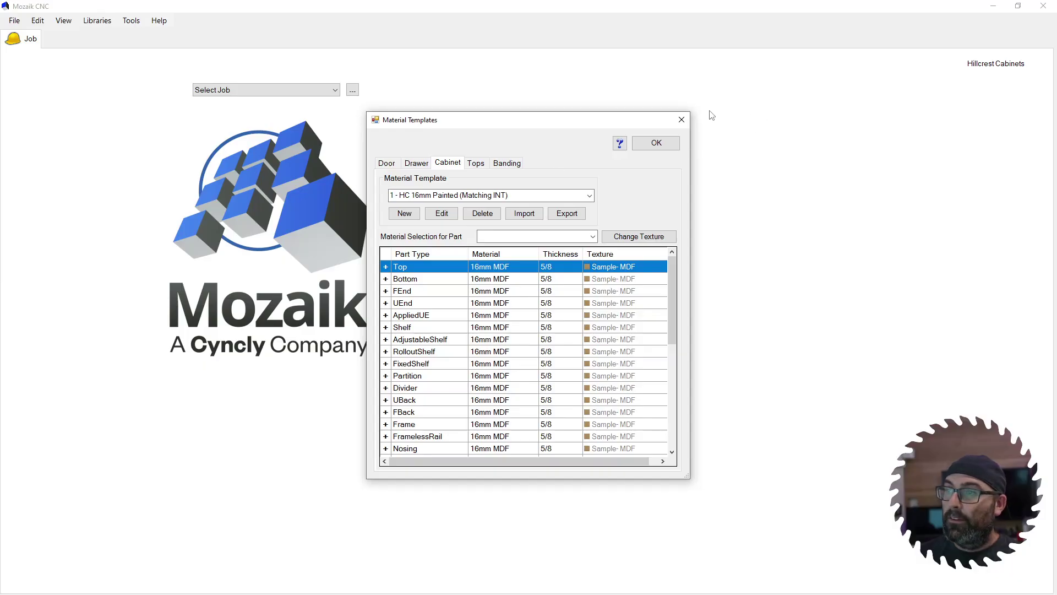
Close Material Templates and open the Bay Builders job's kitchen plan on the Products tab
left_click(682, 119)
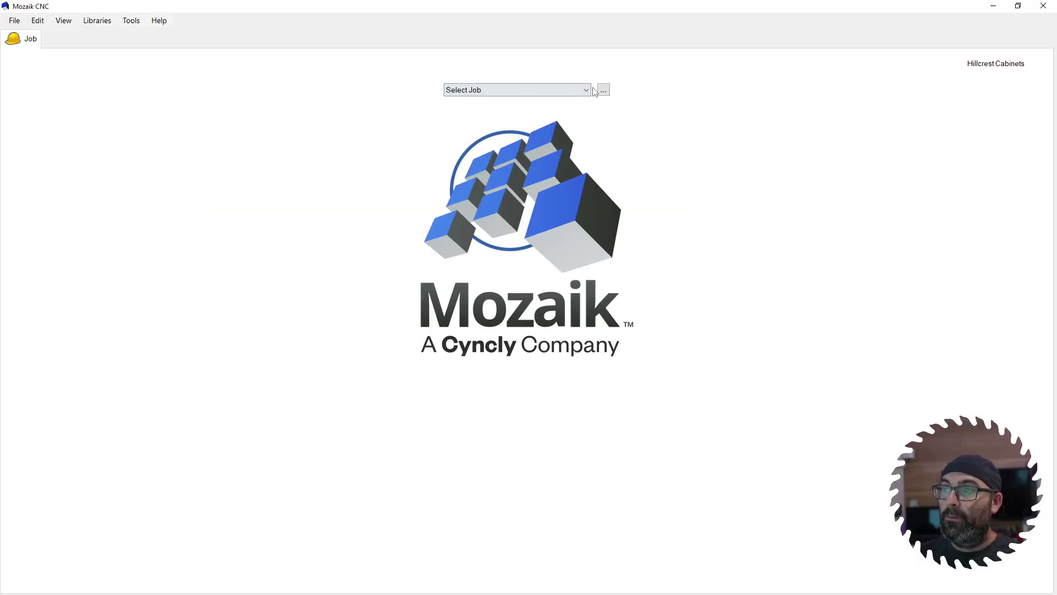
left_click(586, 91)
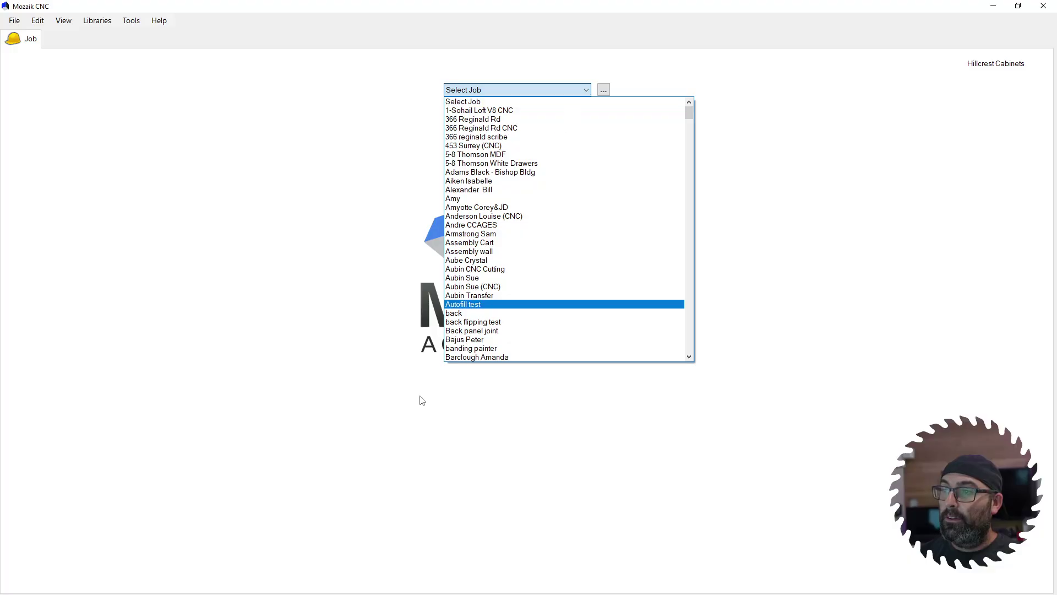
scroll(548, 303, "down", 2)
scroll(549, 303, "down", 2)
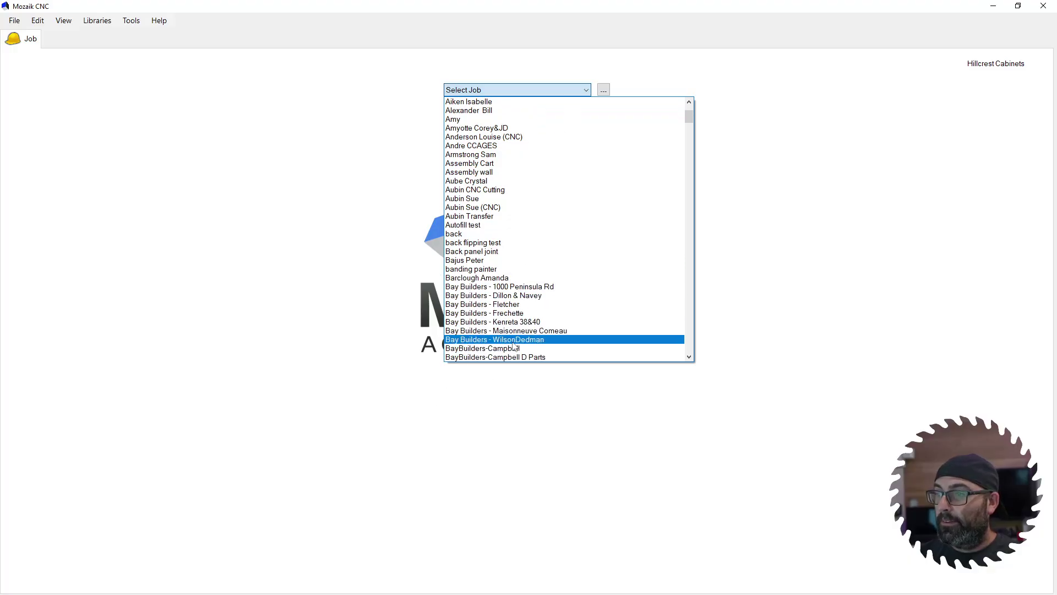
left_click(547, 355)
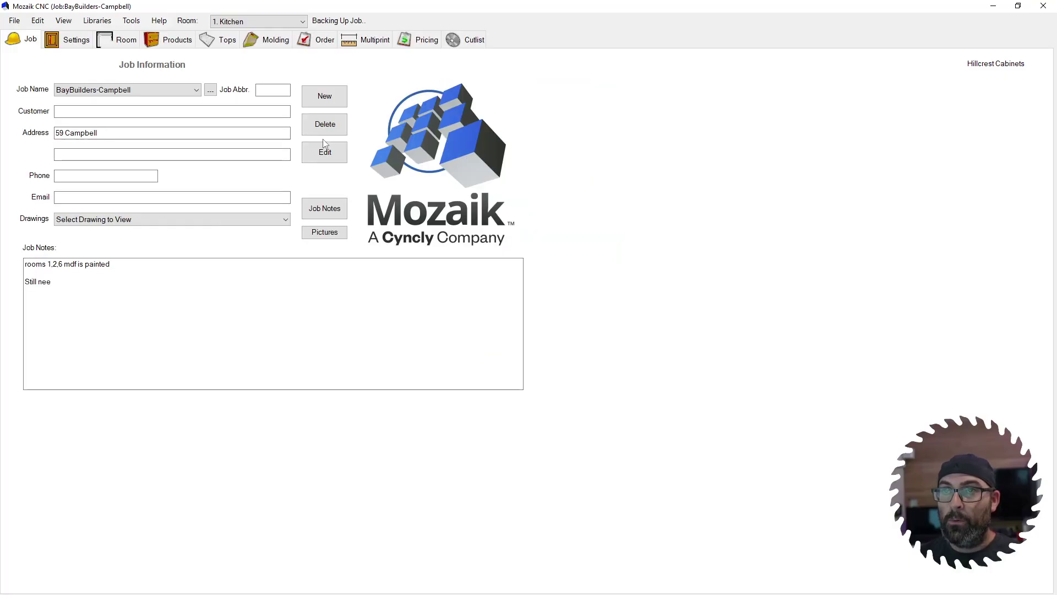
left_click(169, 39)
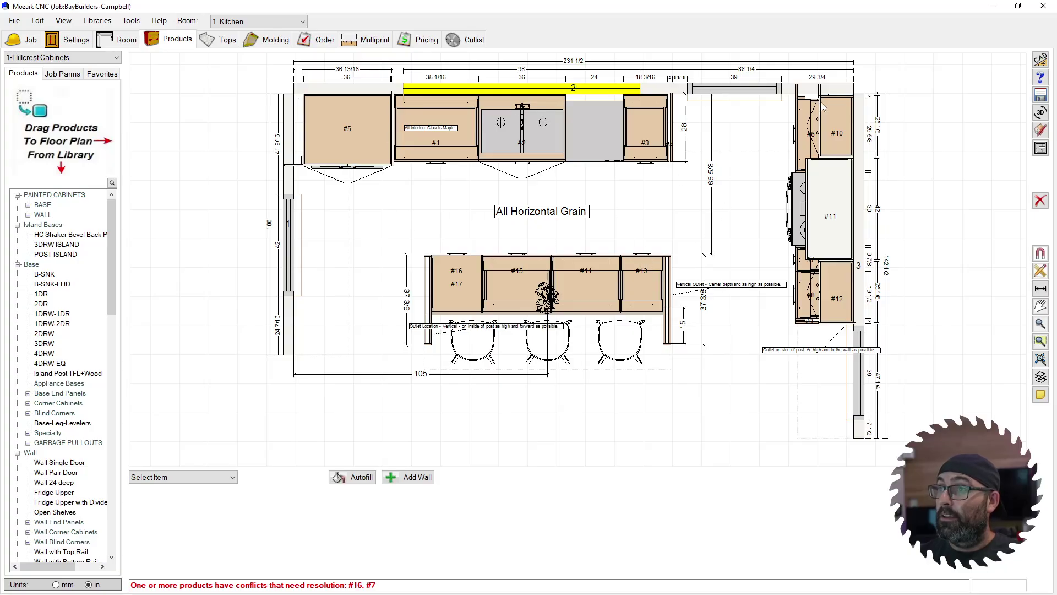
Select 3DRW cabinet #1 in the kitchen plan and open its Wall #2 elevation
scroll(690, 163, "up", 1)
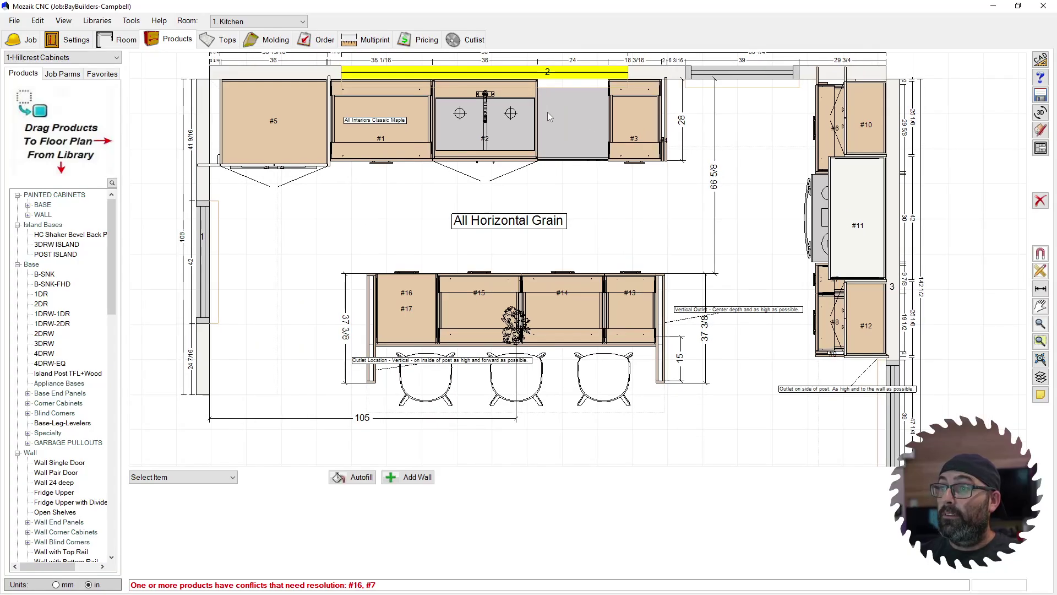
scroll(547, 111, "down", 1)
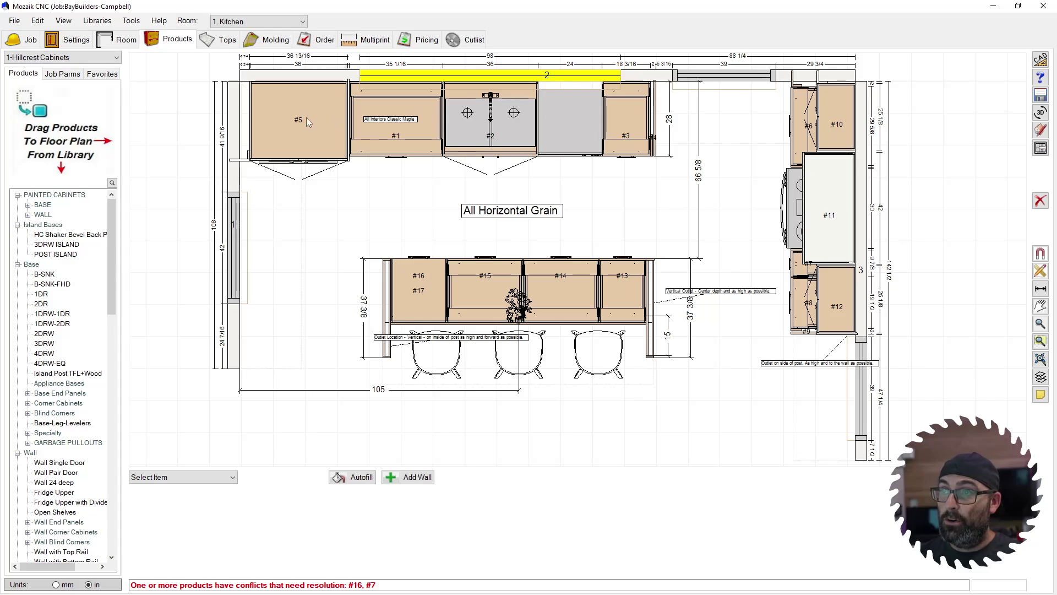
left_click(303, 39)
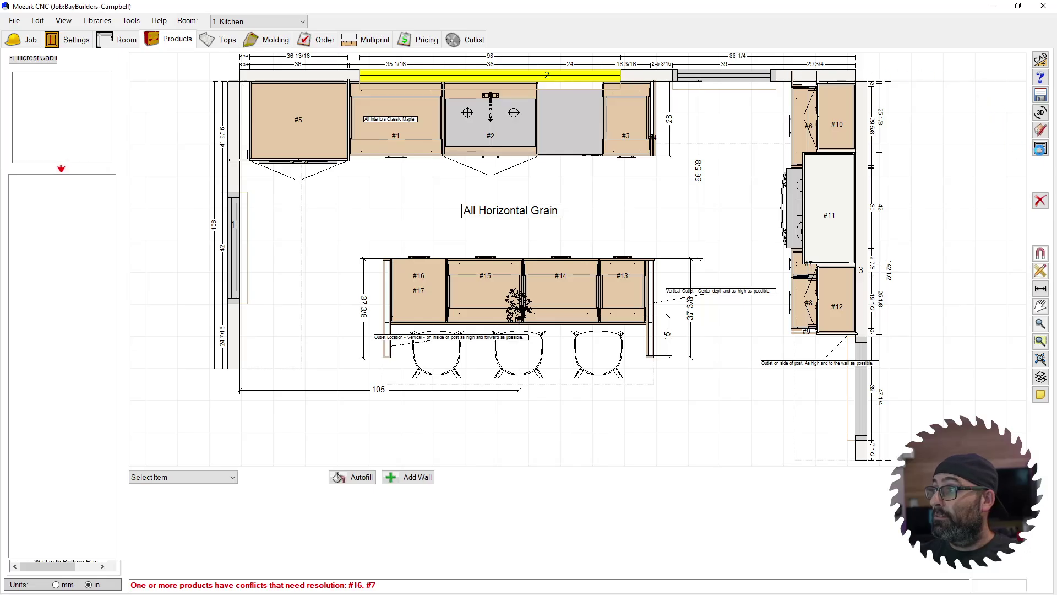
left_click(396, 132)
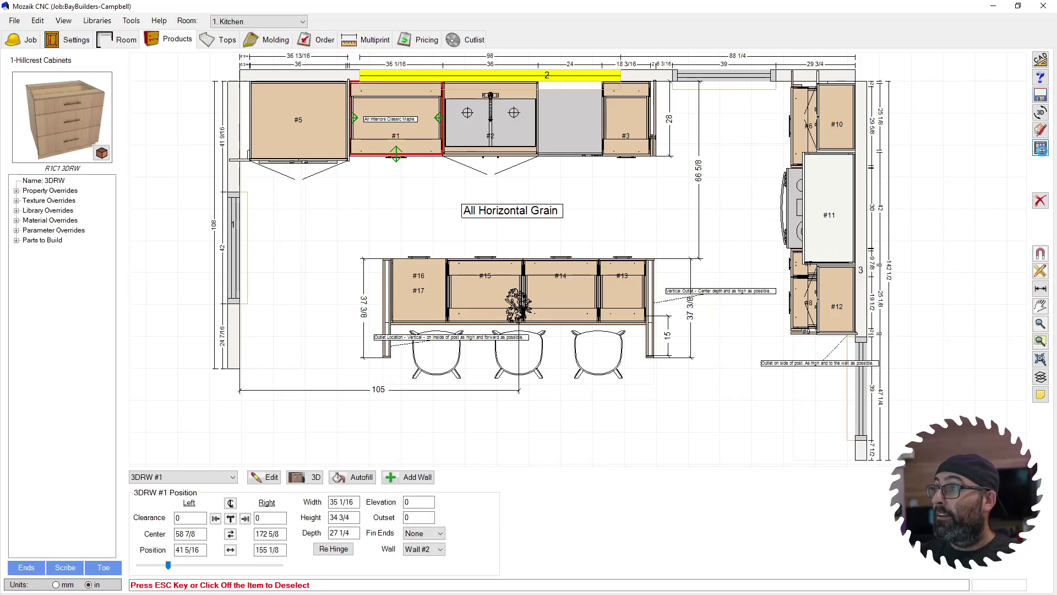
double_click(547, 190)
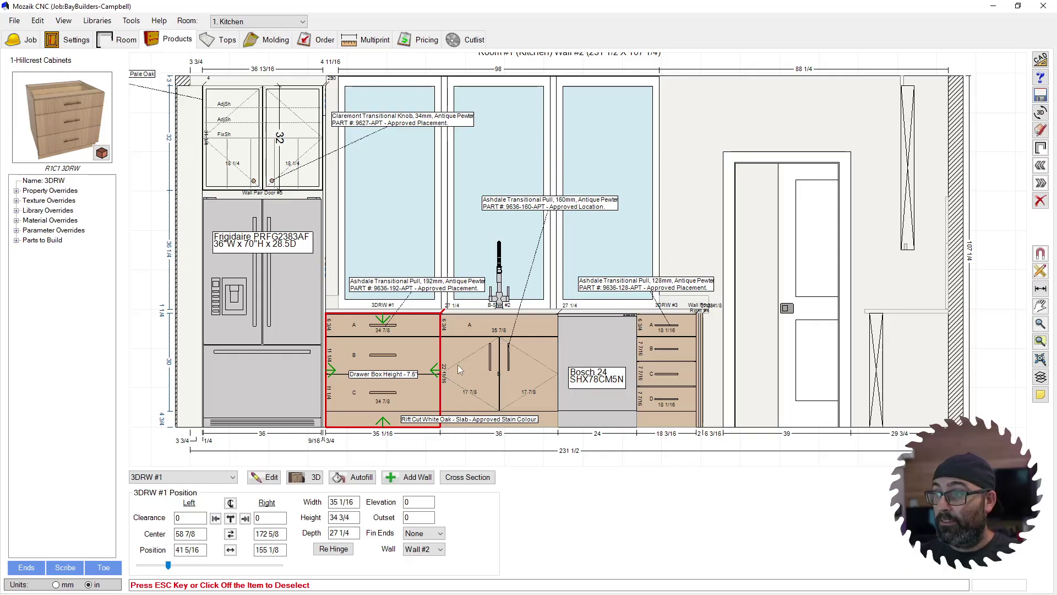
Open the Room Layers settings from the View menu
left_click(96, 20)
left_click(94, 21)
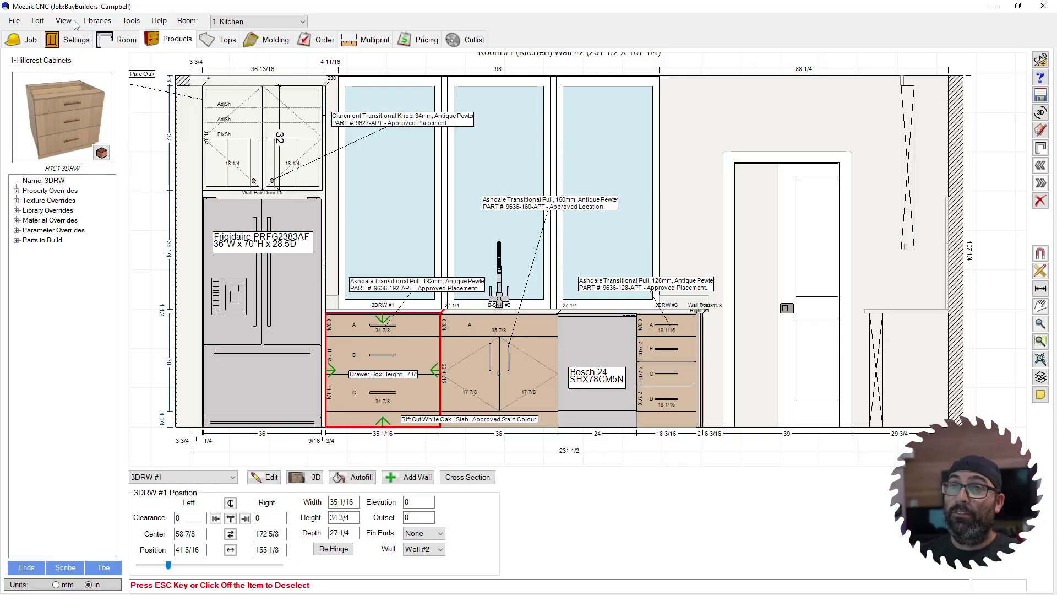
left_click(64, 20)
left_click(82, 81)
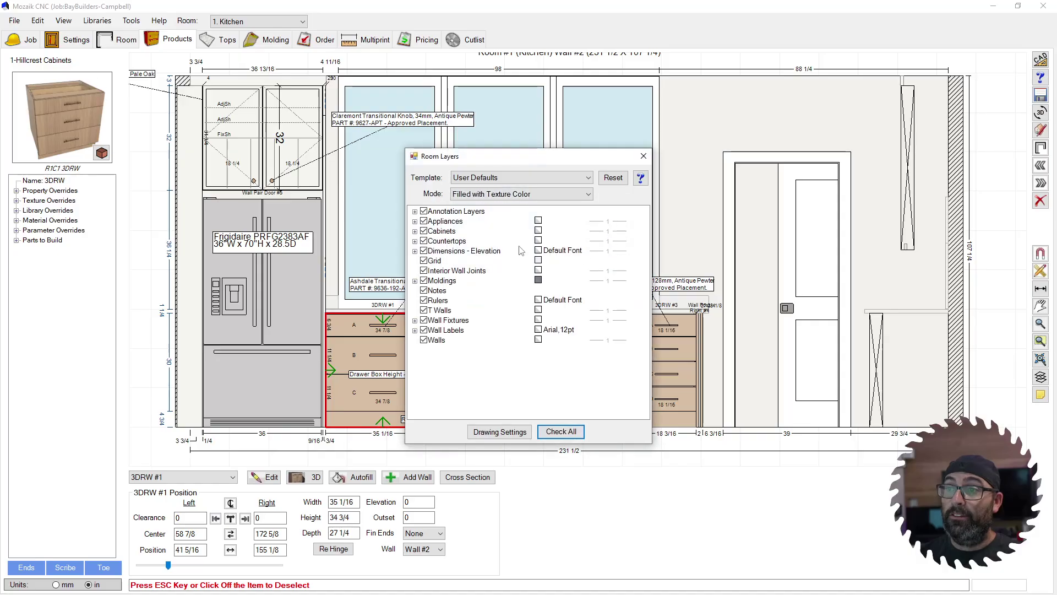
Switch the display mode to Filled with Color, then back to Filled with Texture Color
left_click(491, 197)
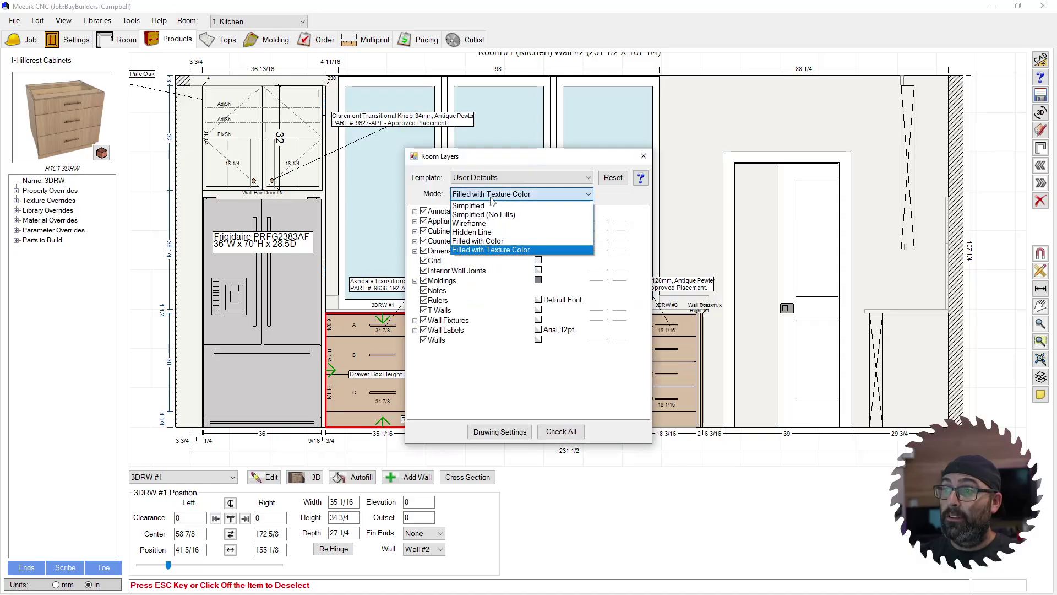
left_click(478, 241)
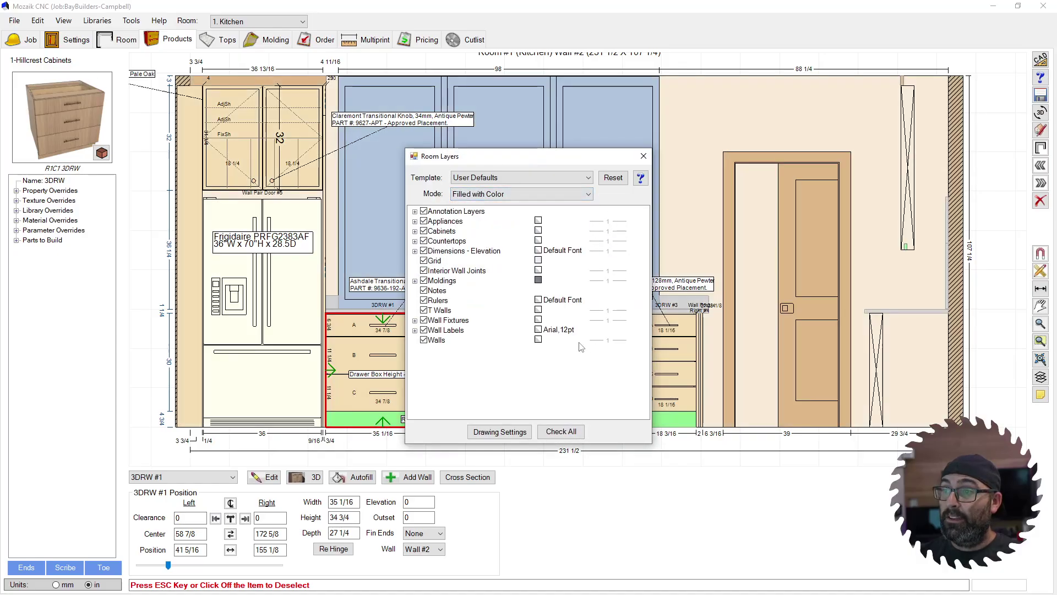
left_click(502, 197)
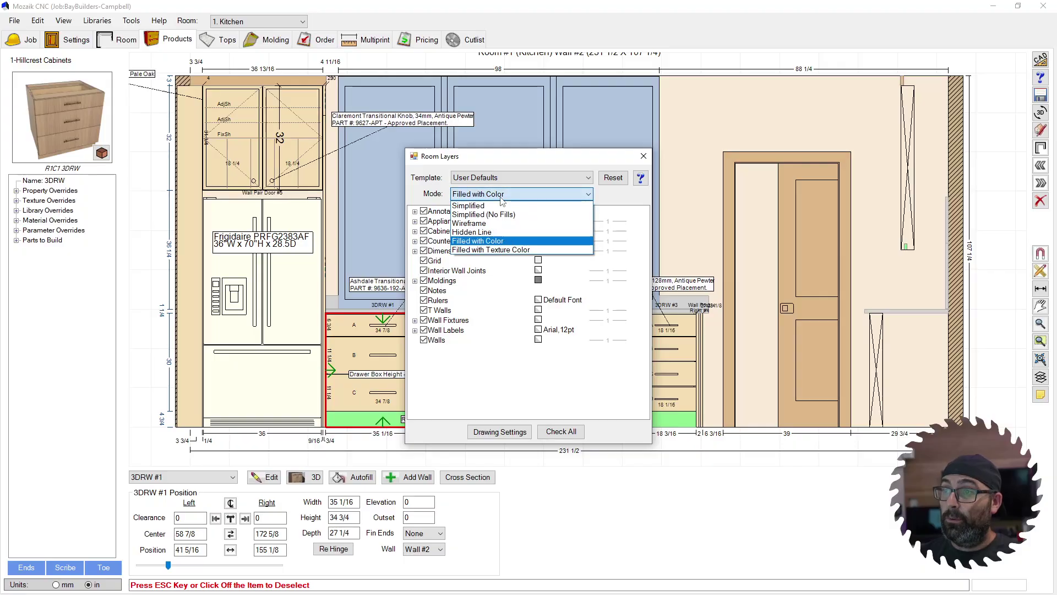
left_click(486, 250)
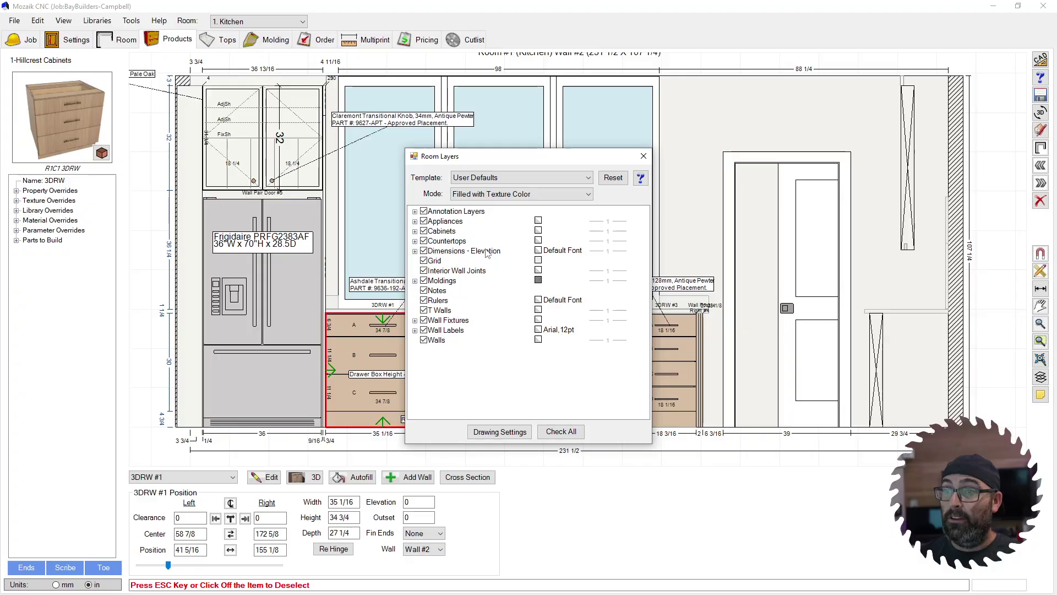
left_click(494, 435)
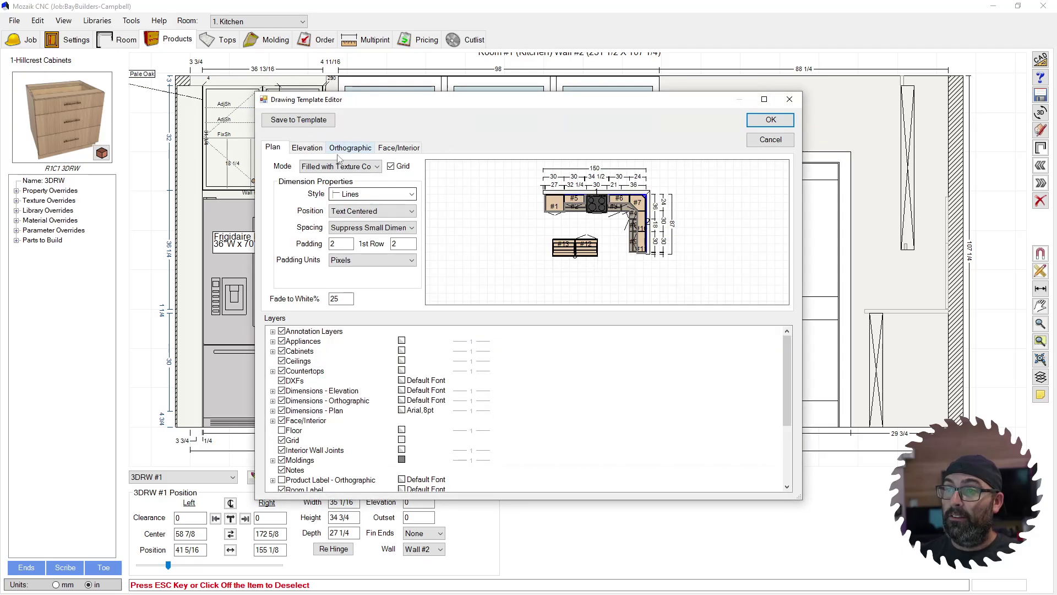
Keep Filled with Texture Color for plans and cancel the Save to Template choice
left_click(344, 166)
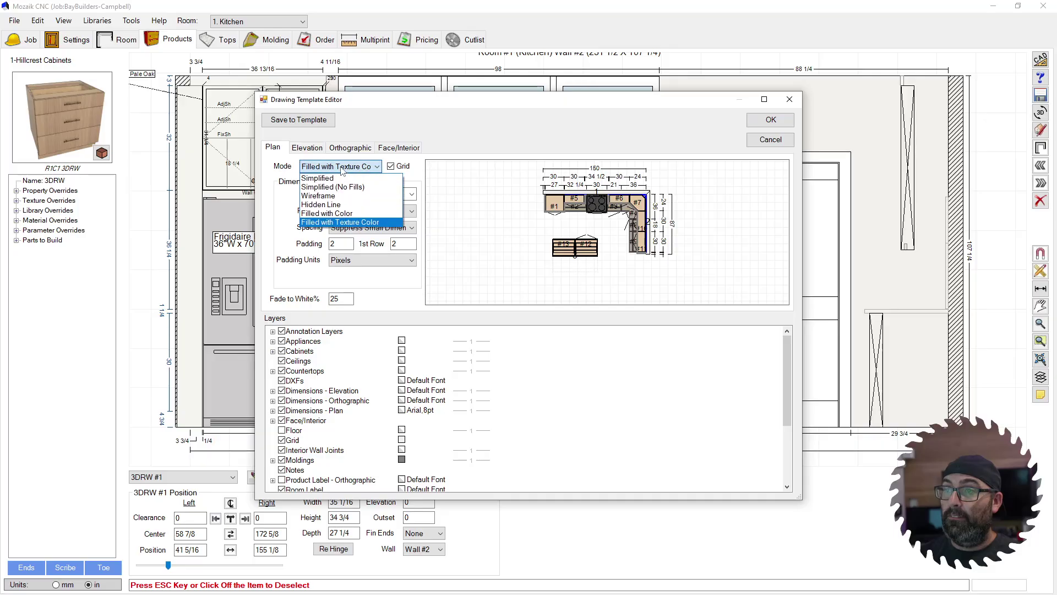
left_click(330, 222)
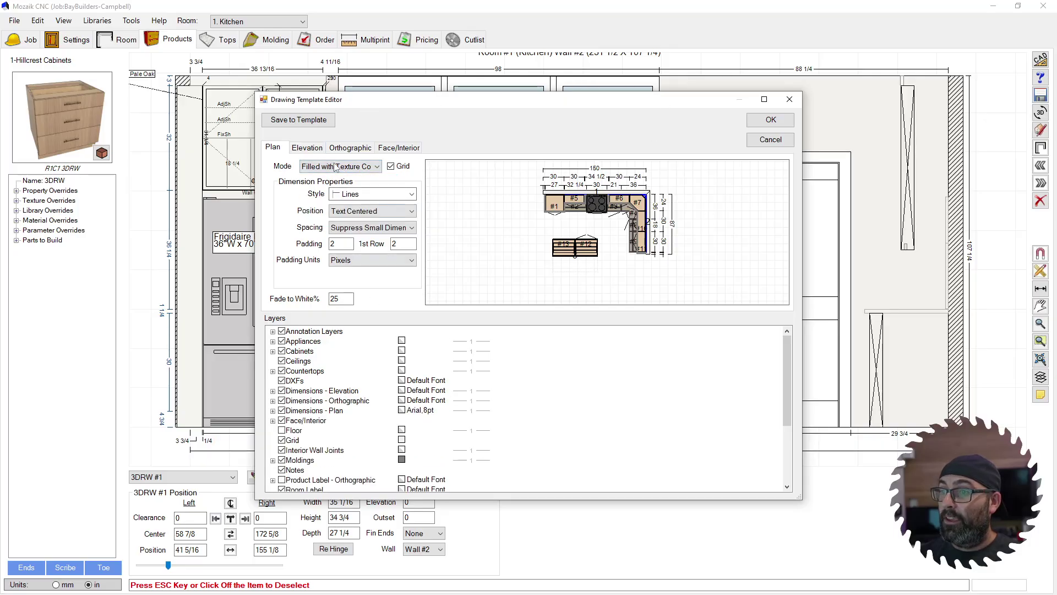
left_click(298, 120)
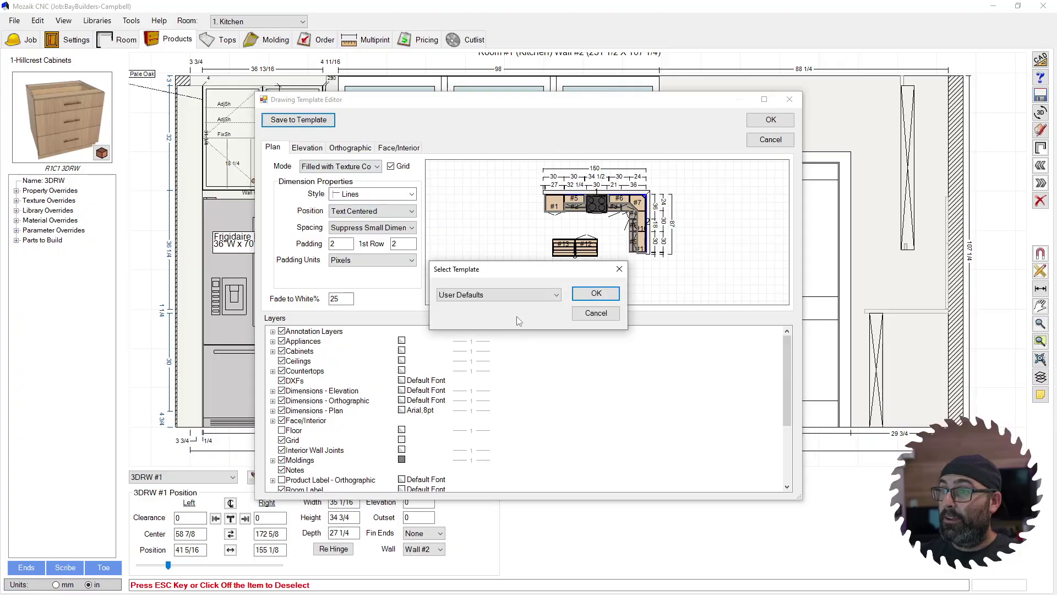
left_click(596, 311)
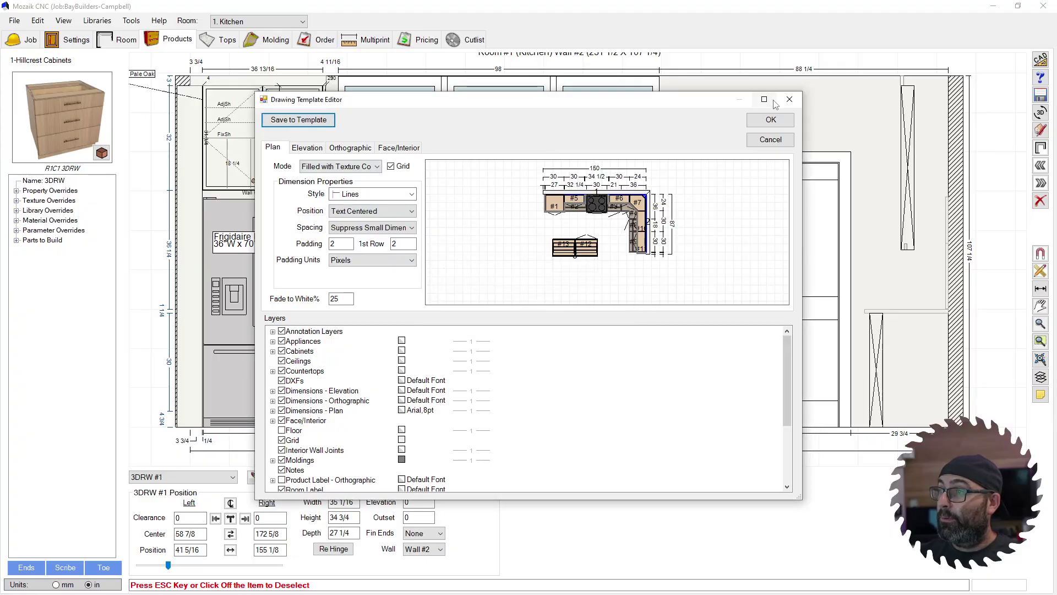
Close the Drawing Template Editor without saving changes, then close Room Layers
left_click(770, 139)
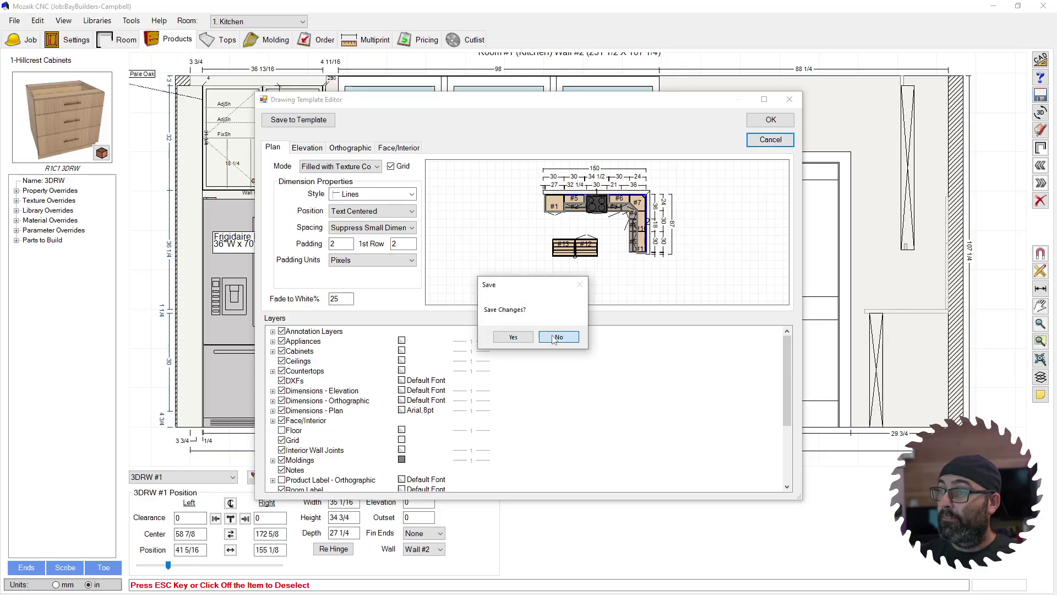
left_click(558, 337)
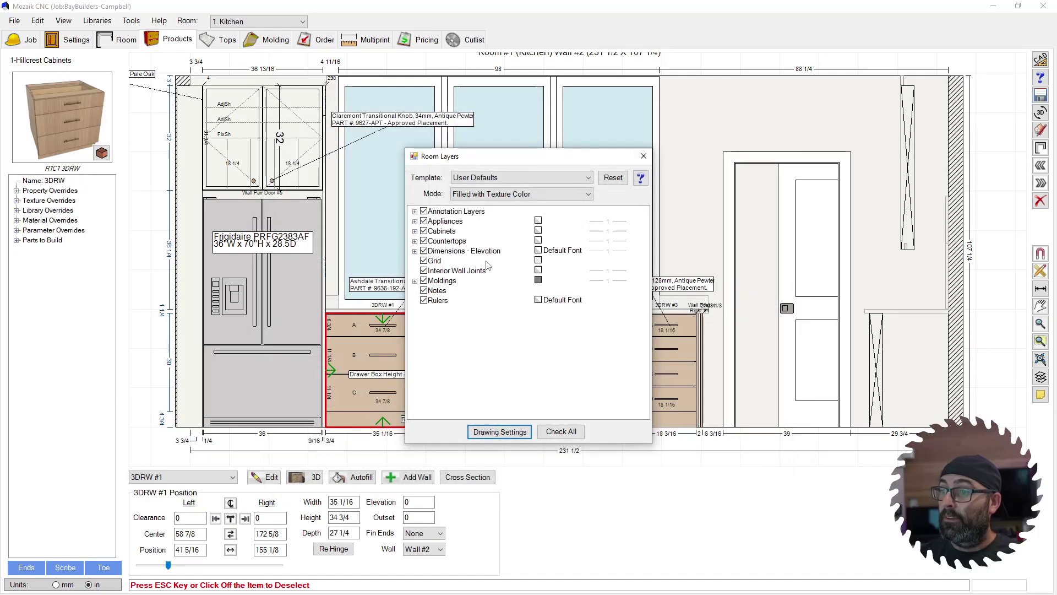
left_click(643, 156)
scroll(348, 144, "up", 1)
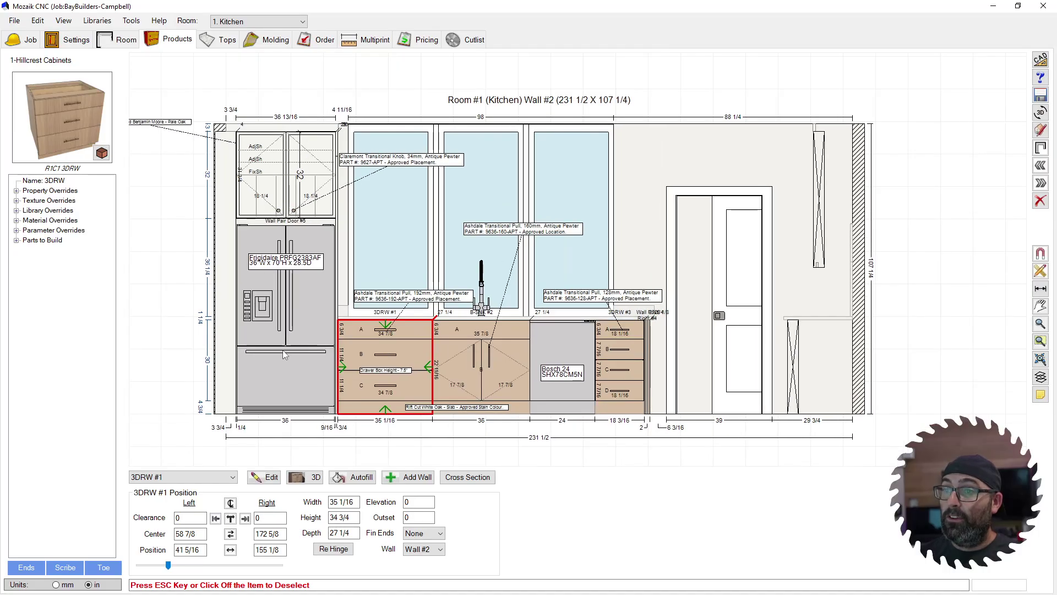
Open the kitchen in the 3D Room Viewer, zoom in and orbit around the sink and island
left_click(1041, 148)
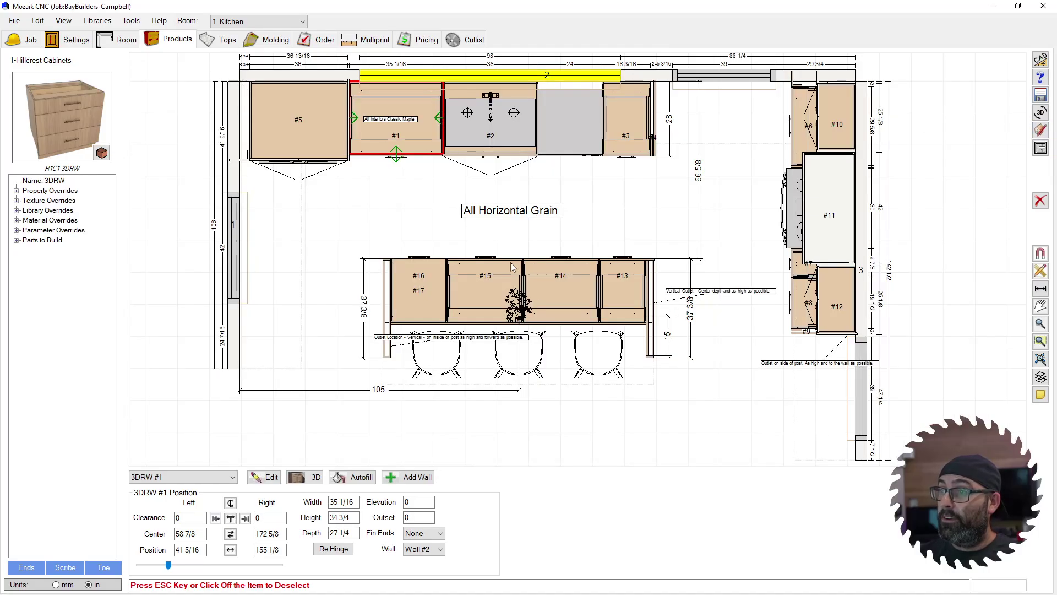
left_click(1041, 113)
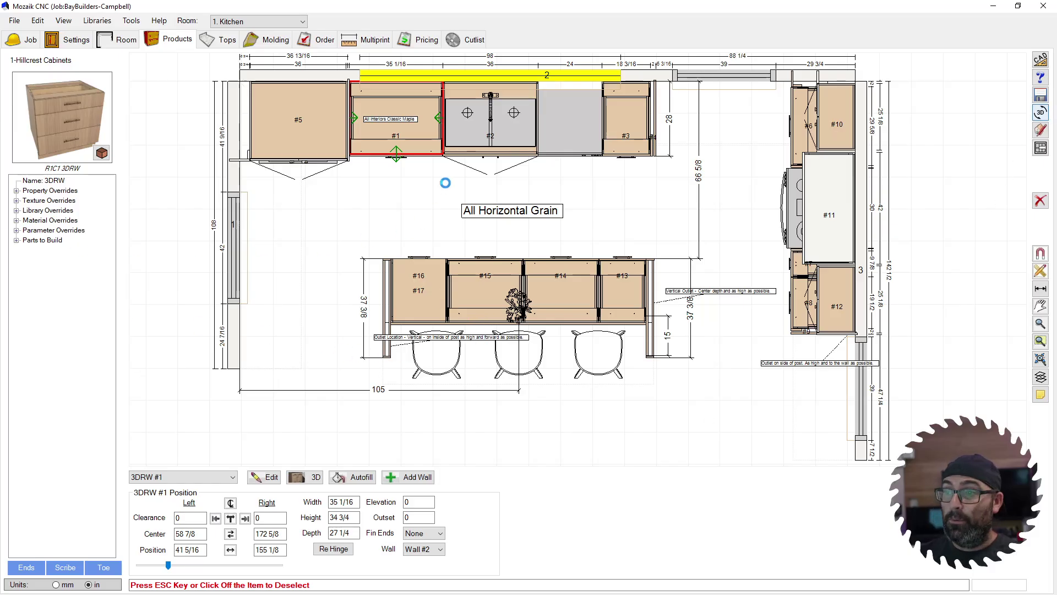
scroll(393, 273, "up", 5)
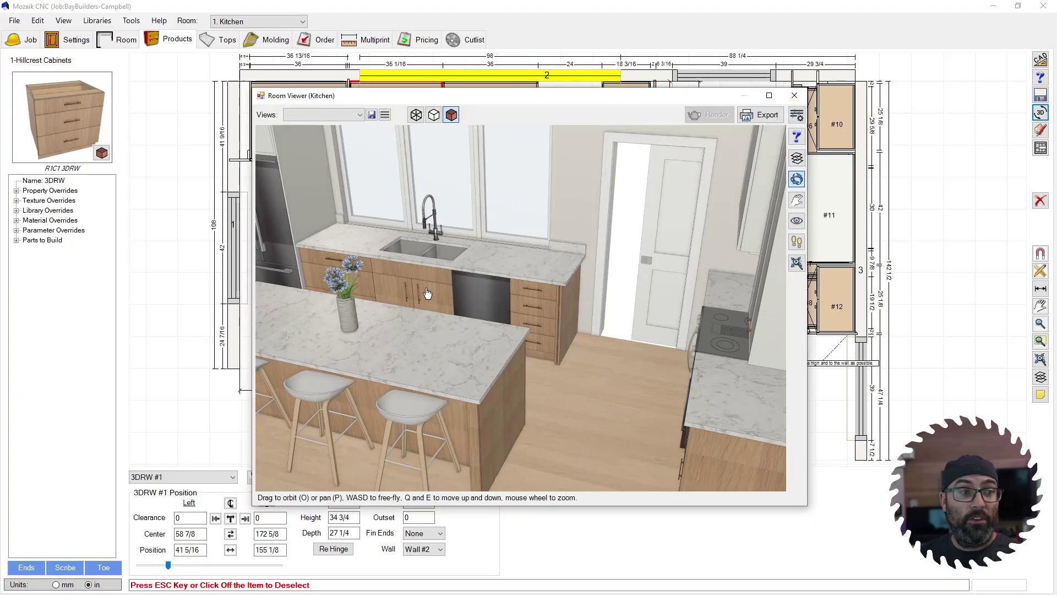
left_click_drag(426, 294, 479, 358)
Zoom closer and swing around to the island's wood end panel beside the wall
scroll(453, 314, "up", 4)
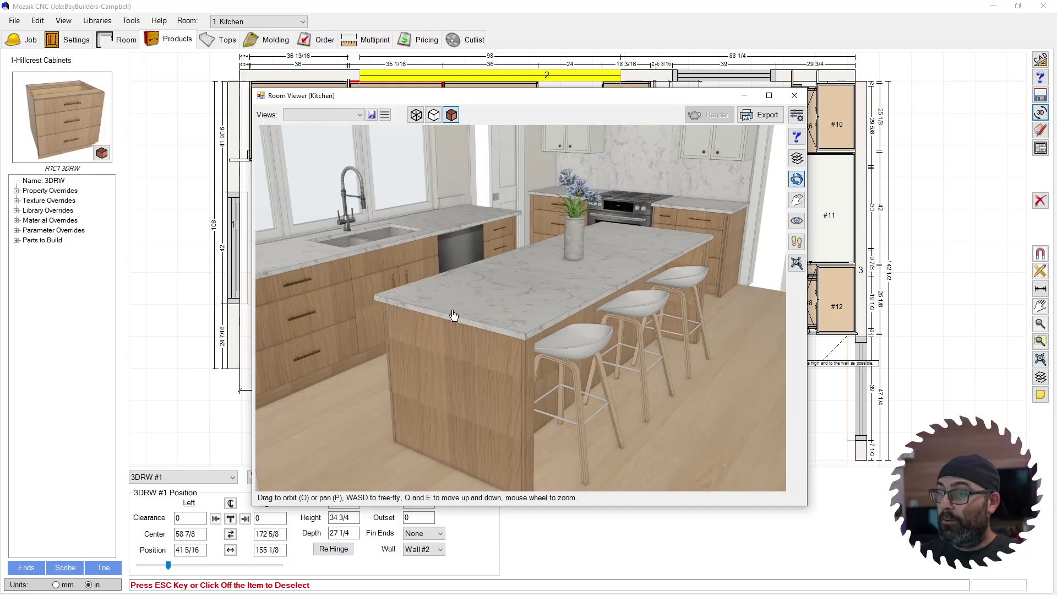
left_click_drag(424, 334, 419, 258)
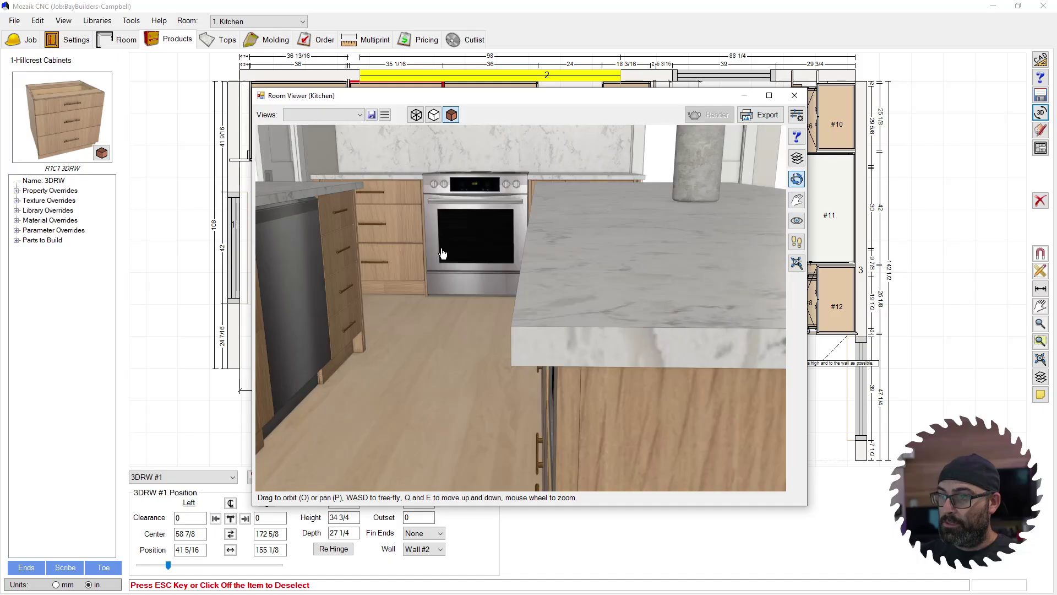
left_click_drag(442, 253, 529, 274)
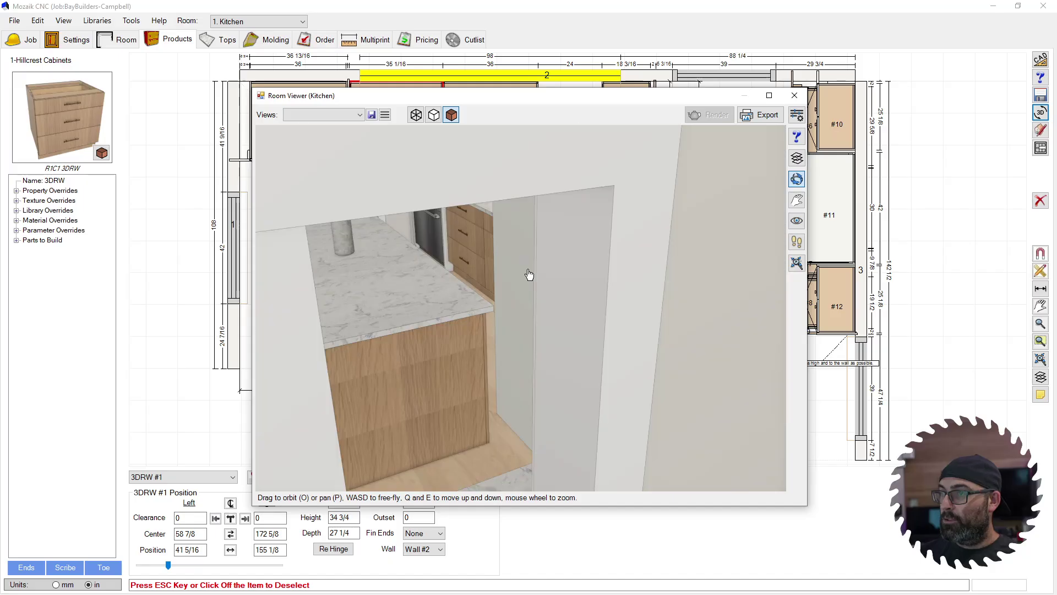
Preview the 3D view in hidden-line display, then return to textured colour
left_click(434, 115)
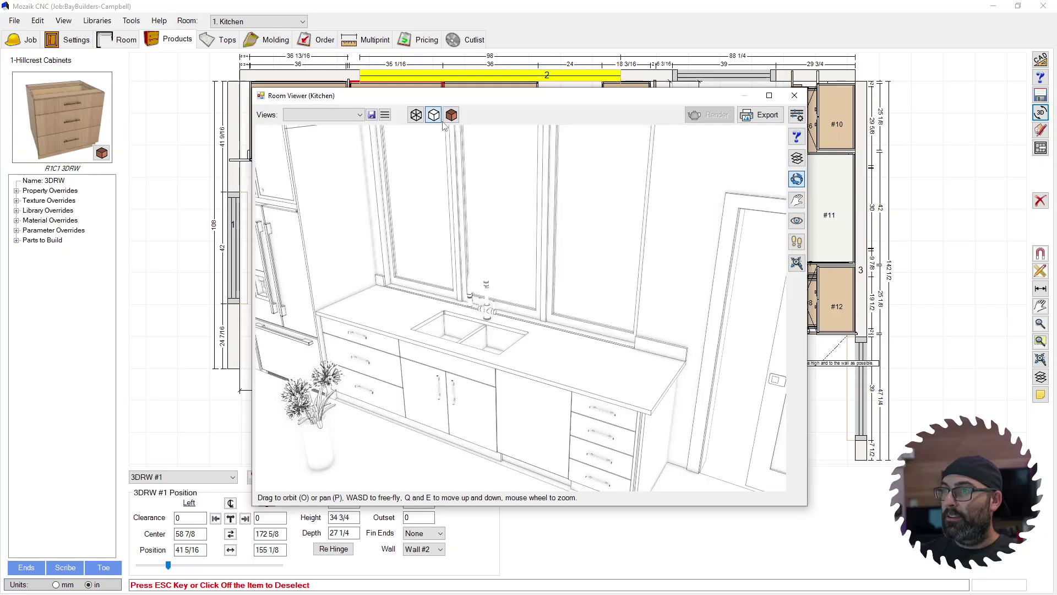
scroll(394, 133, "down", 5)
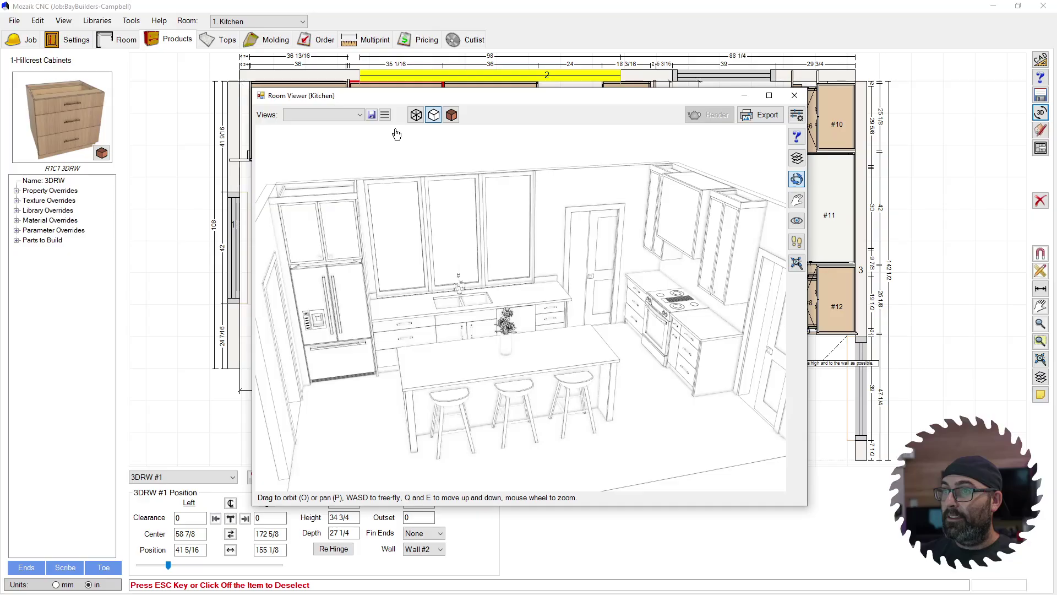
left_click(451, 115)
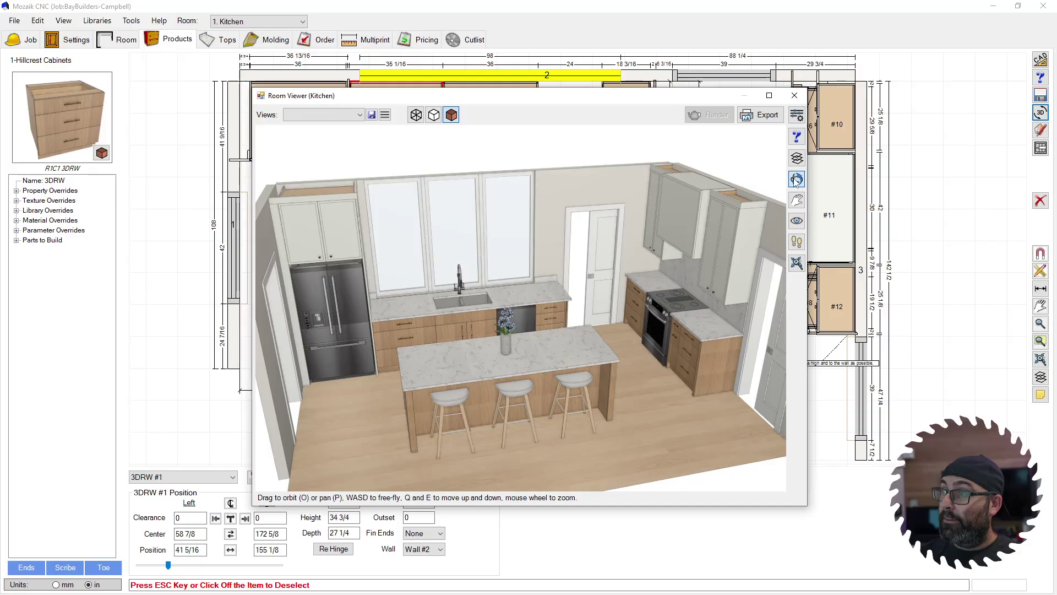
Walk toward the fridge and sink, then switch to orbit and look over the island toward the sink wall
left_click(797, 242)
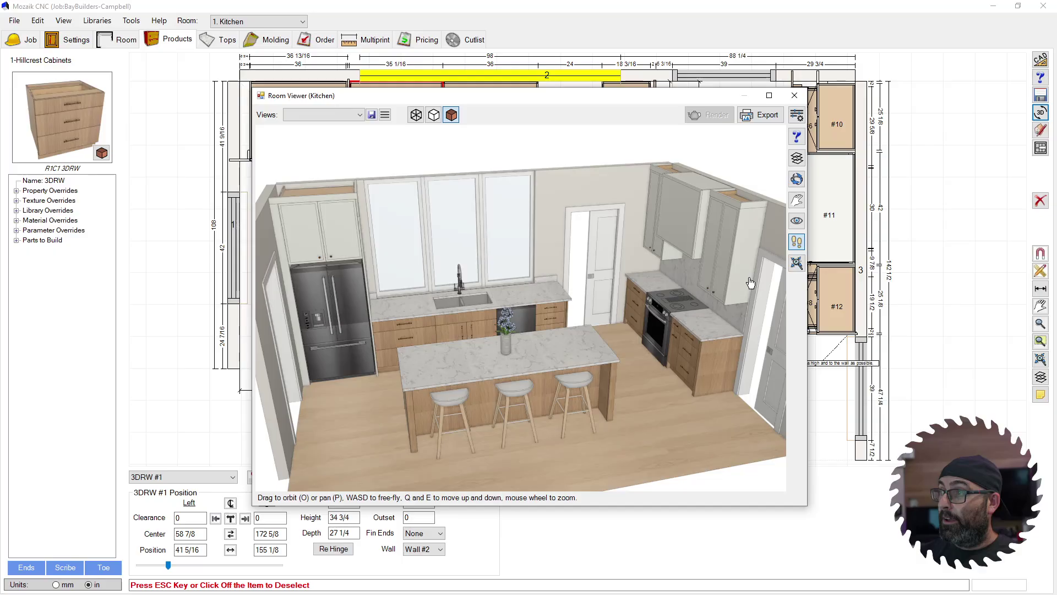
left_click_drag(750, 282, 707, 395)
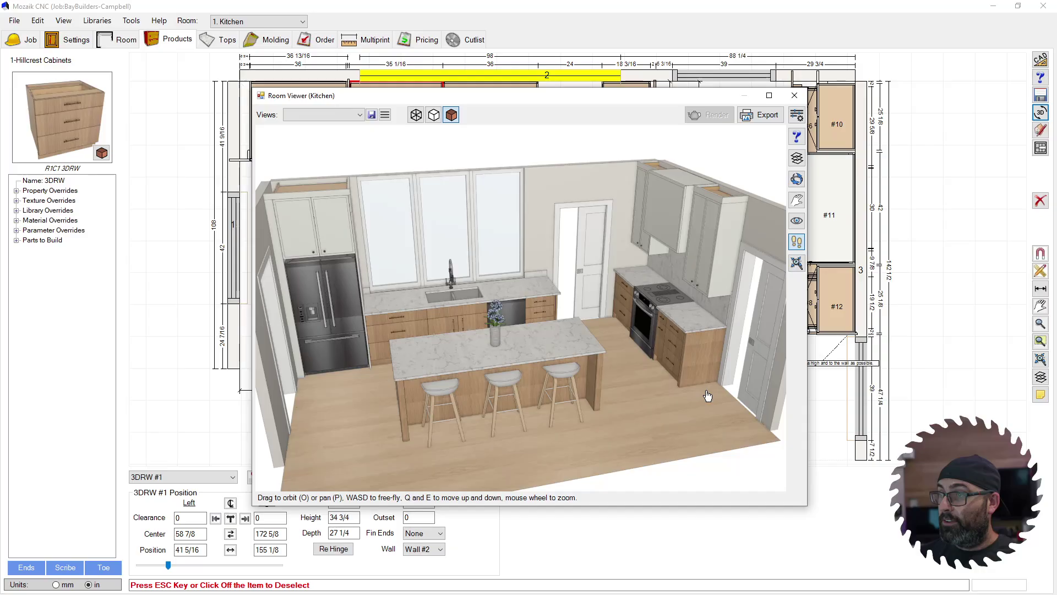
left_click_drag(708, 395, 662, 385)
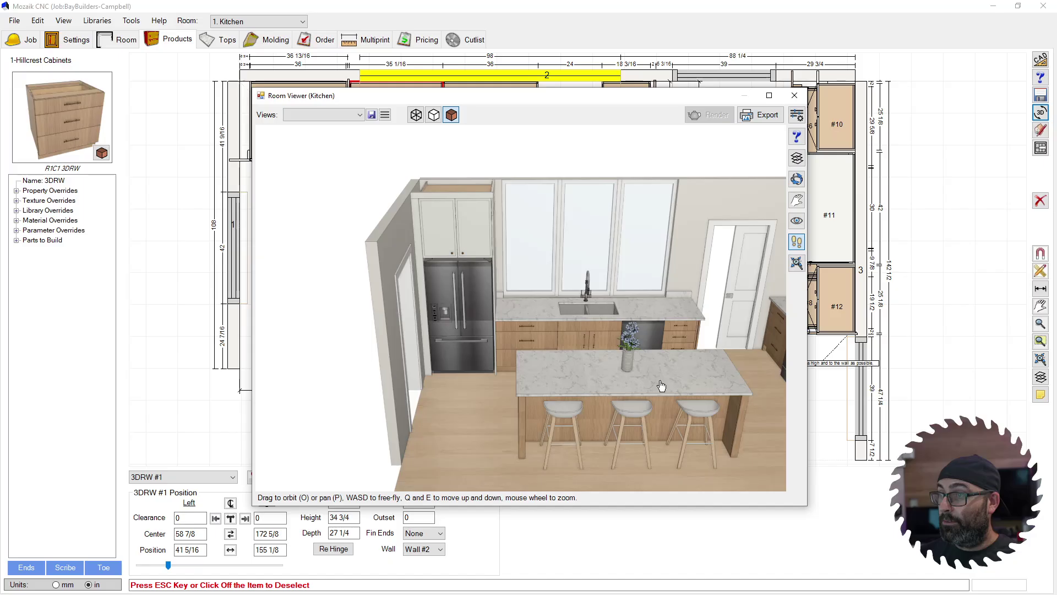
key("o")
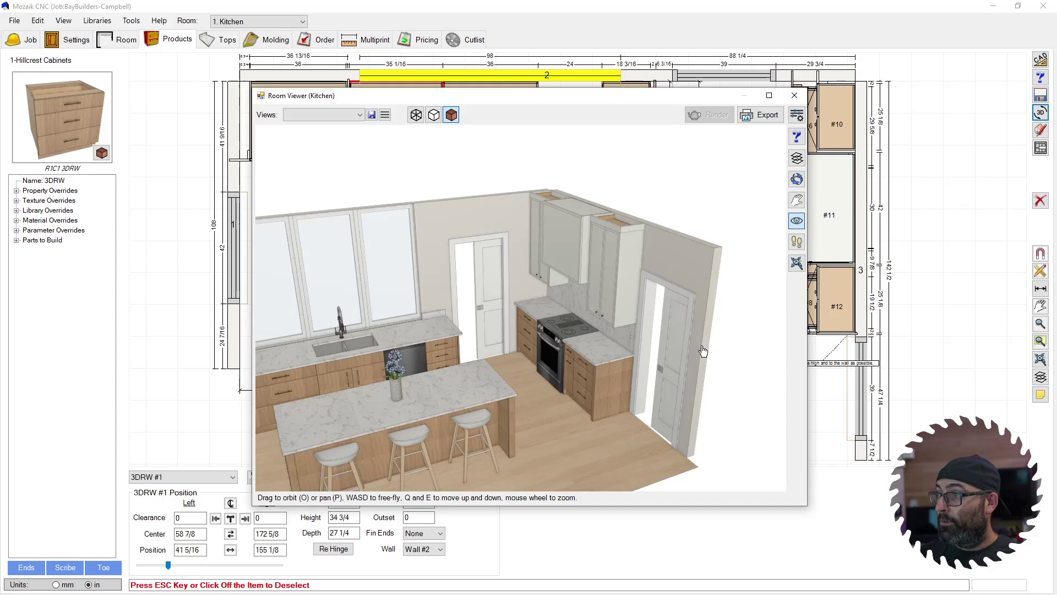
left_click_drag(702, 351, 476, 374)
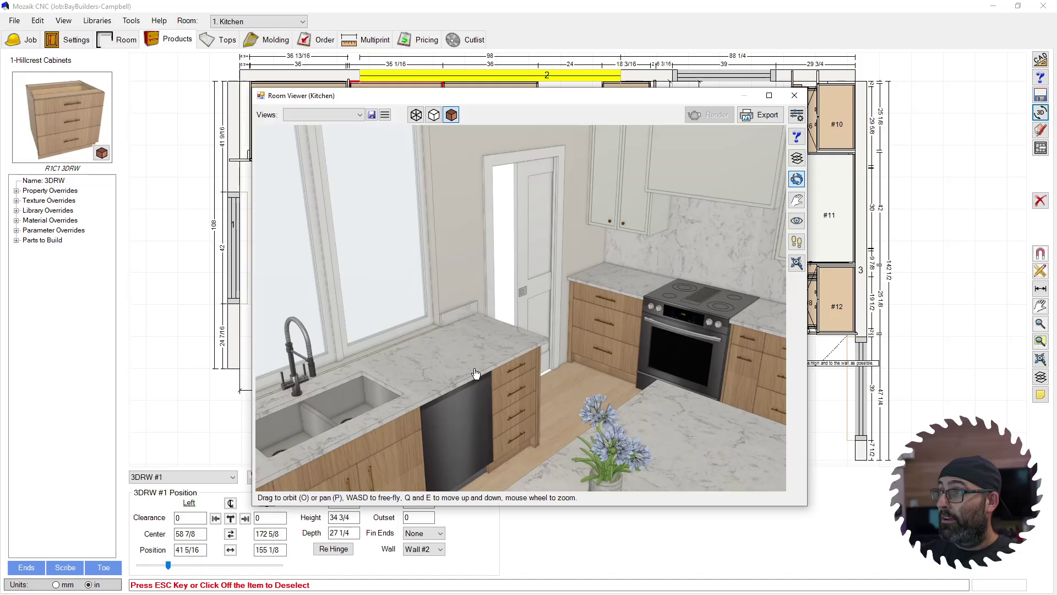
left_click_drag(475, 373, 786, 150)
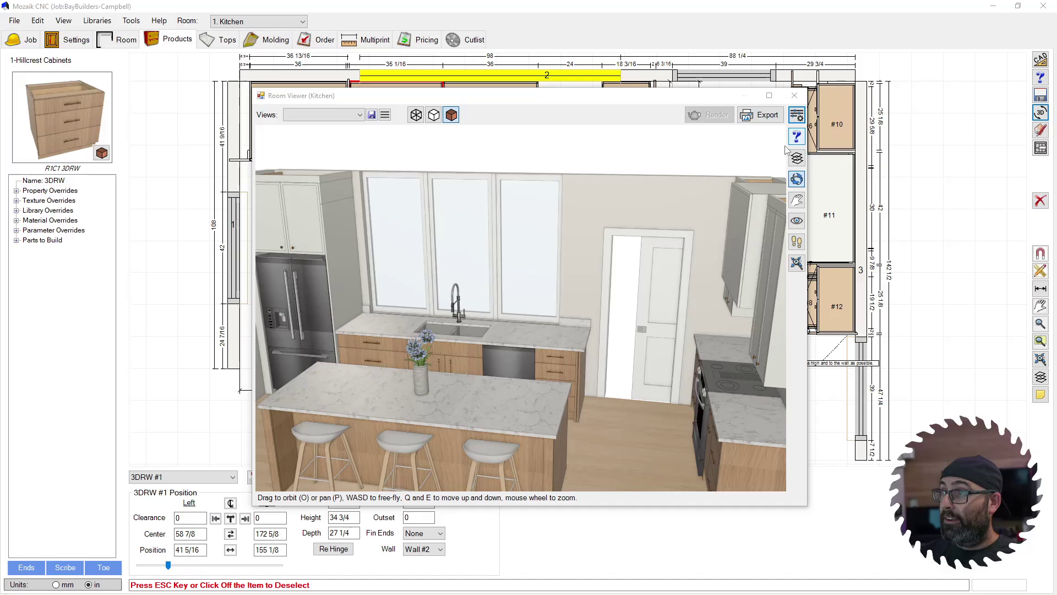
Raise the camera and HDRI lighting in Room Render Settings, keeping exposure at 0.80, then close it
left_click(796, 115)
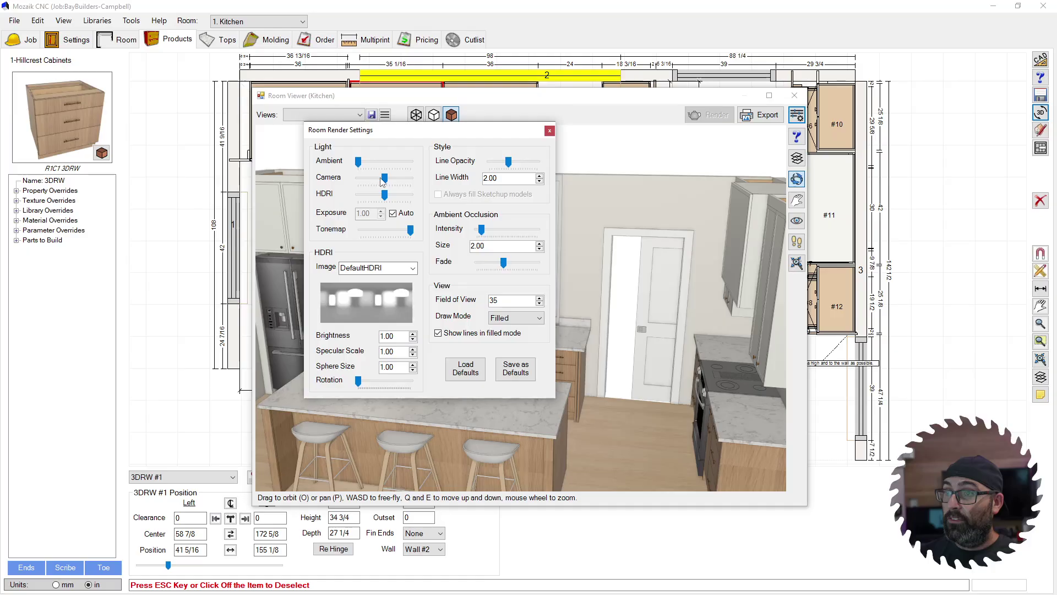
left_click_drag(383, 182, 385, 182)
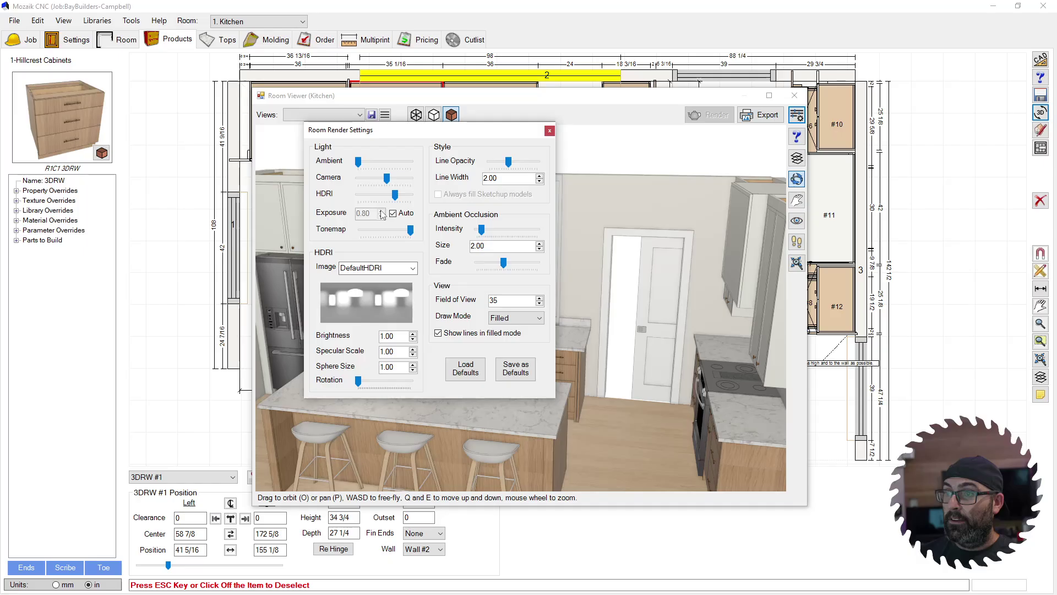
left_click(549, 131)
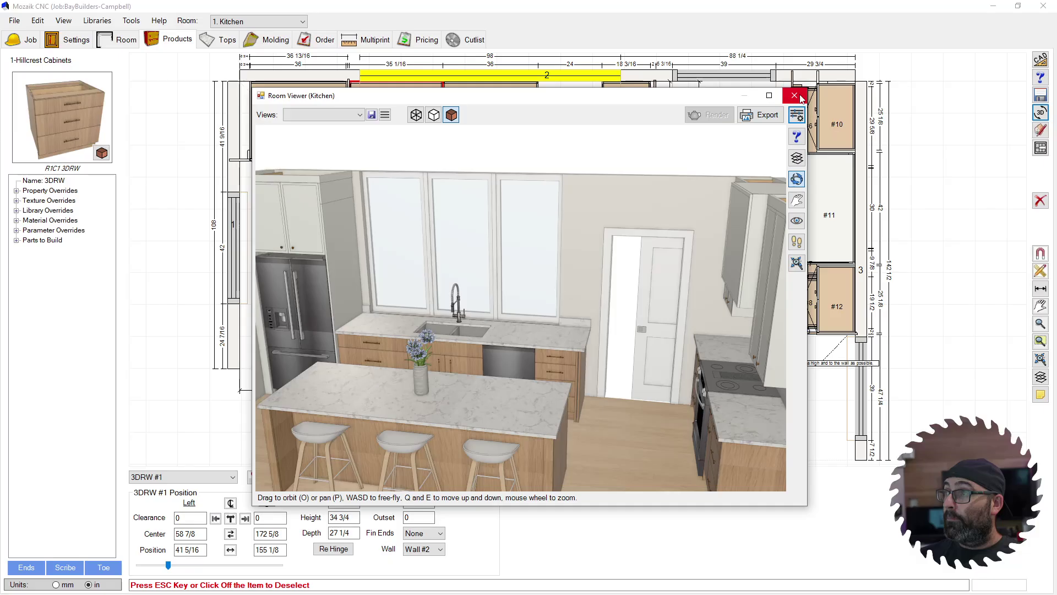
Back on the plan in CAD mode, add a 'Test' text label whose leader points at island cabinet #16
left_click(795, 97)
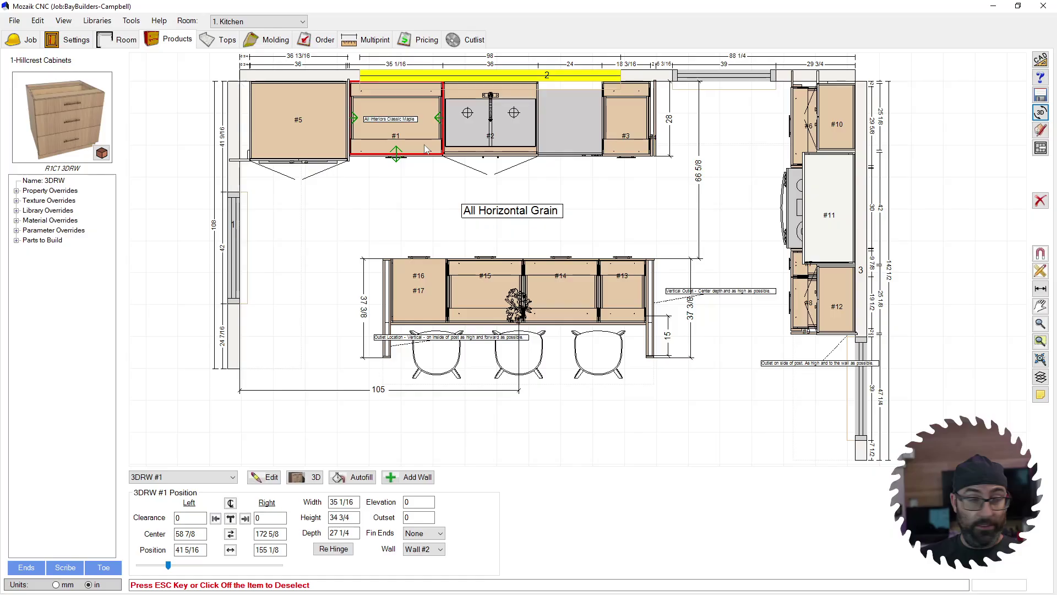
left_click(1040, 59)
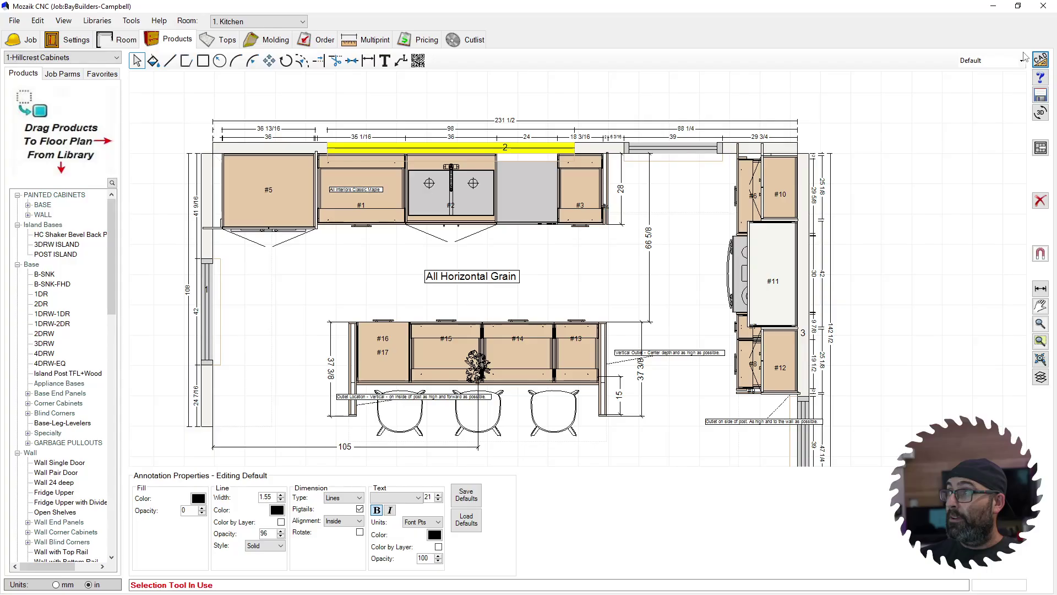
left_click(170, 61)
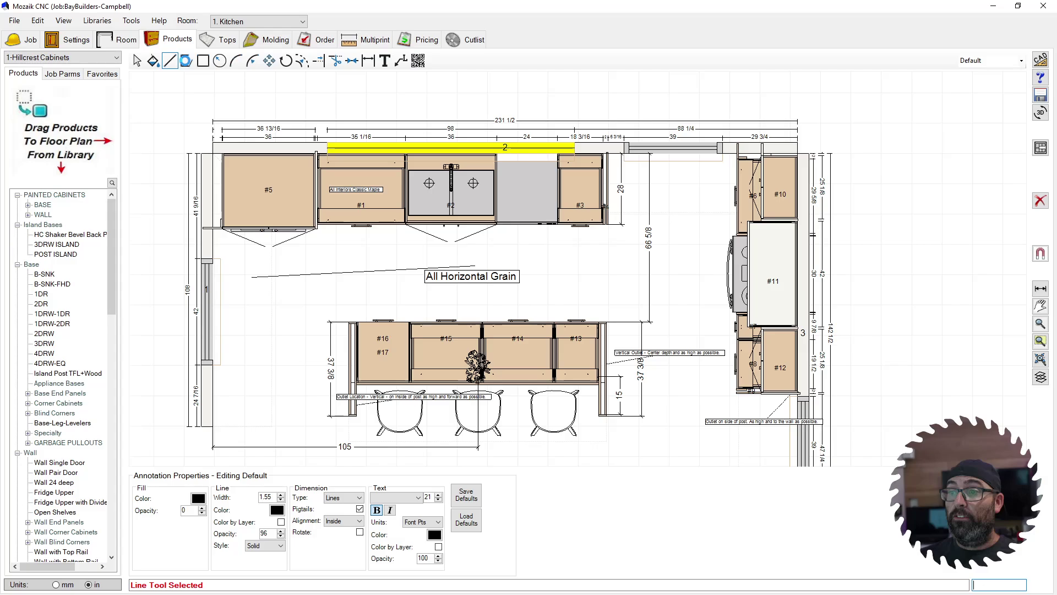
left_click(401, 61)
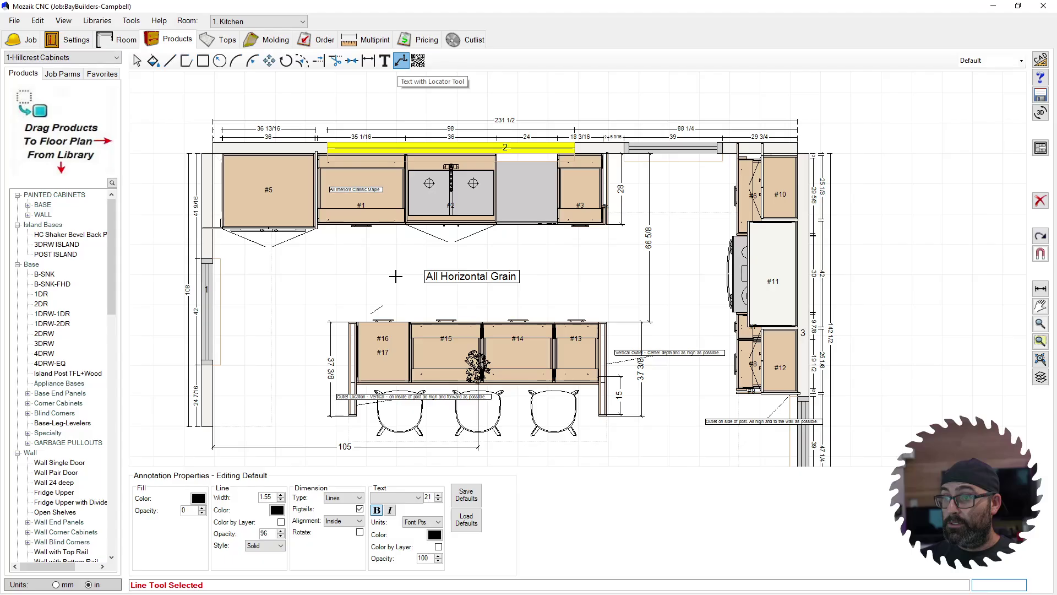
left_click(372, 307)
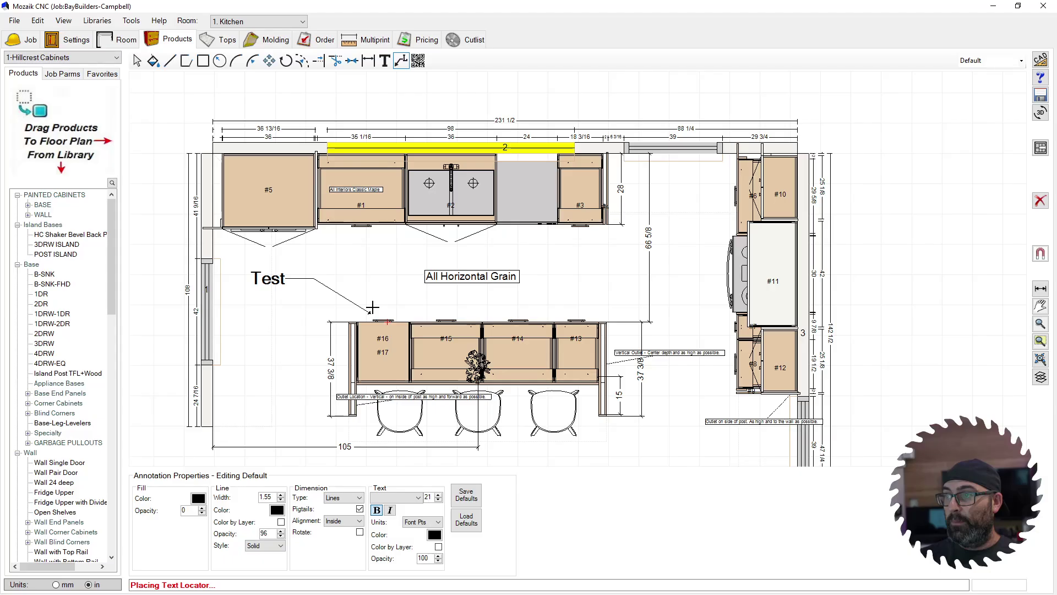
left_click(372, 307)
left_click(384, 62)
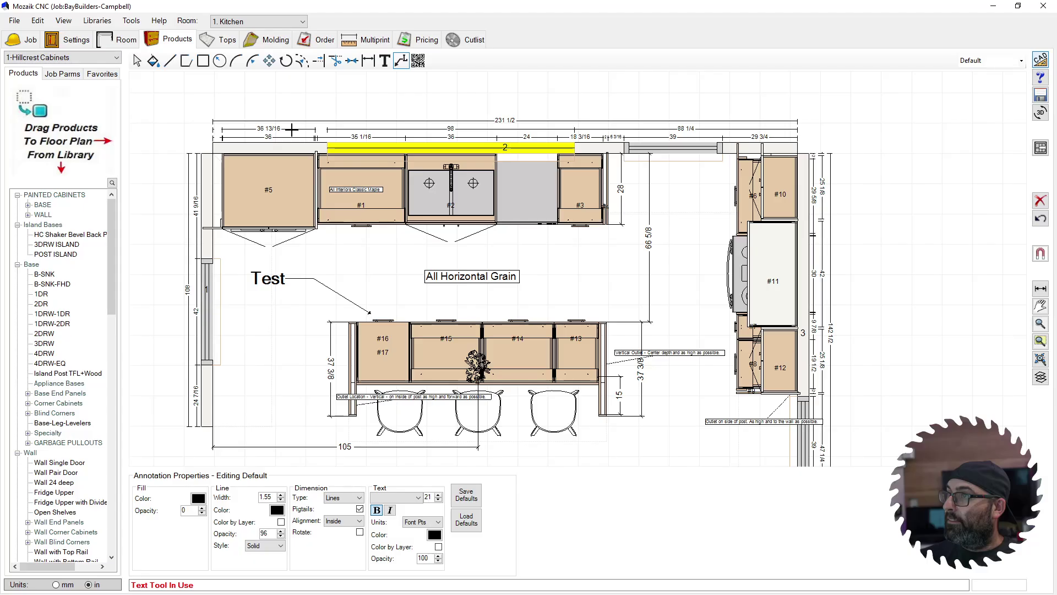
Place a 113 1/4 dimension bracket below the sink-wall cabinets
left_click(369, 61)
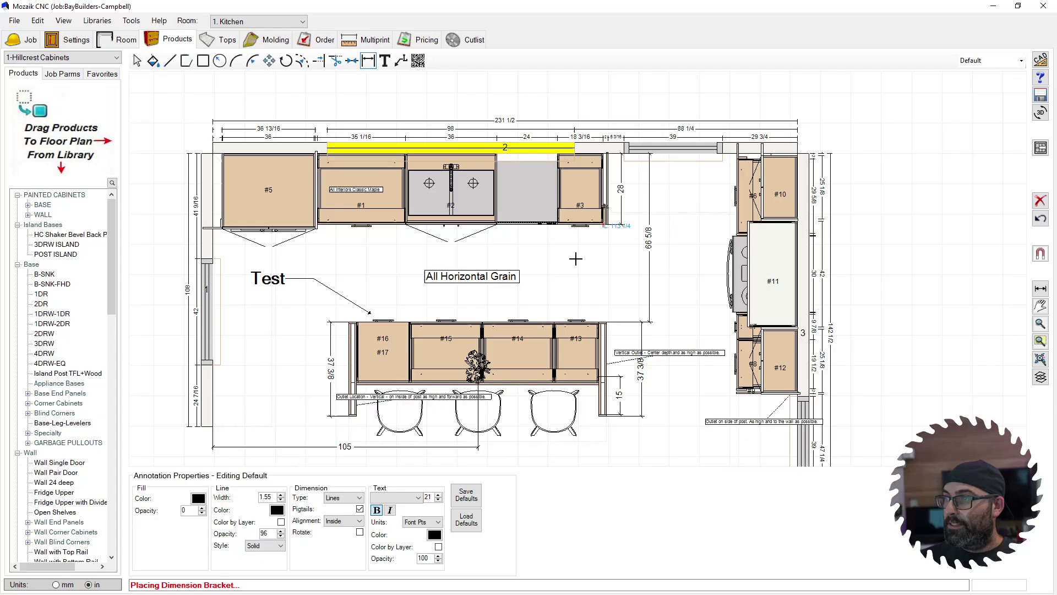
left_click(575, 258)
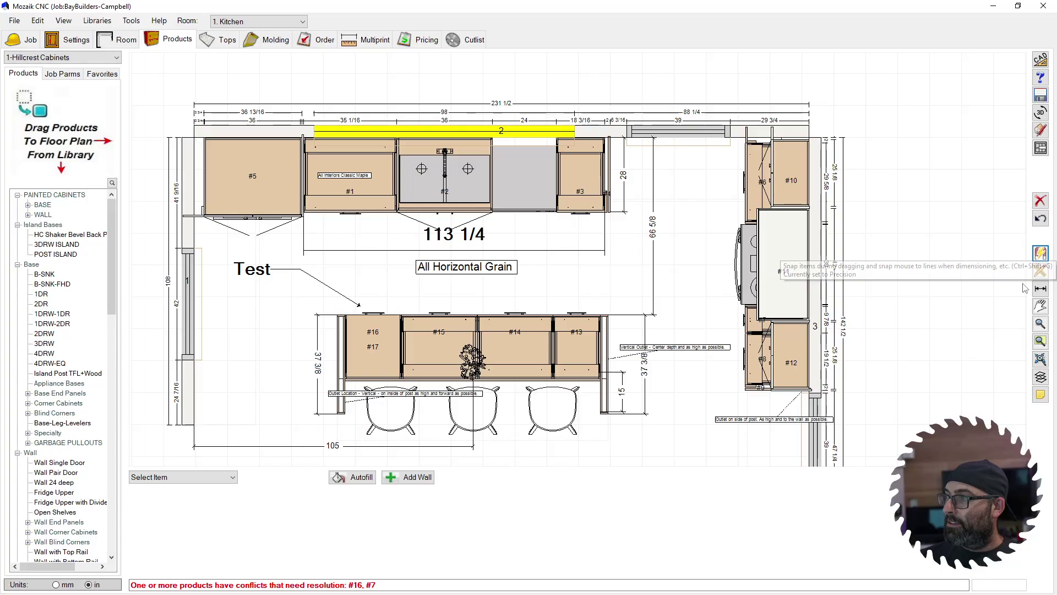
scroll(497, 191, "up", 2)
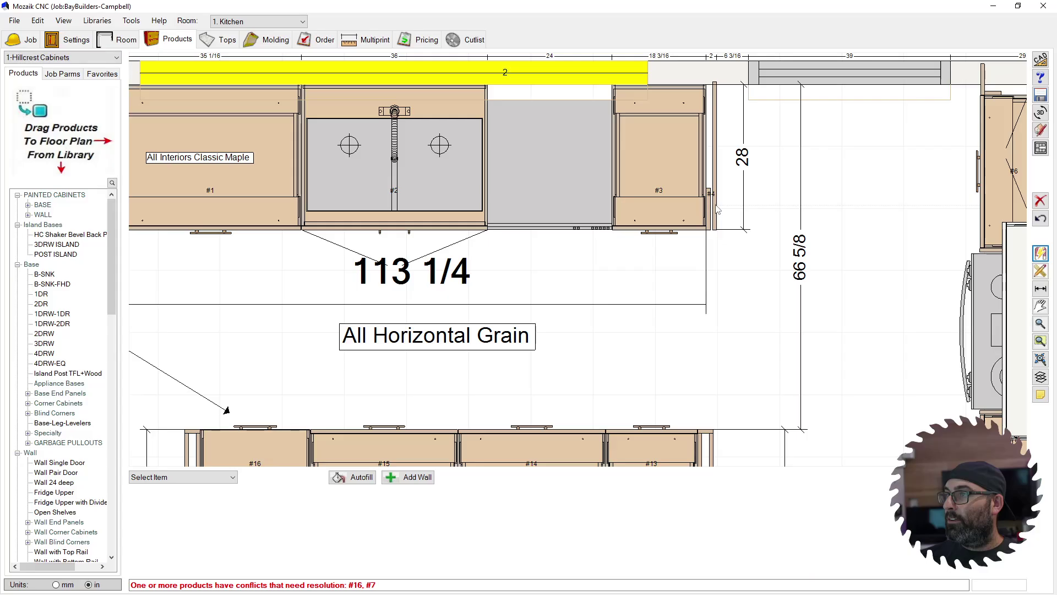
Add a 28 1/8 vertical dimension beside cabinet #3
key("F2")
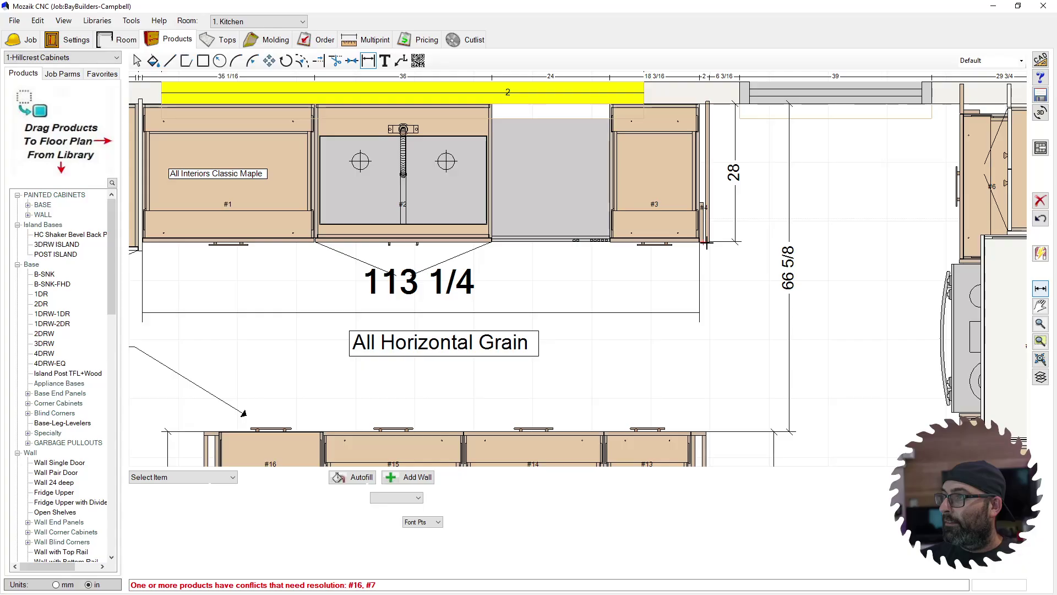
scroll(708, 165, "up", 1)
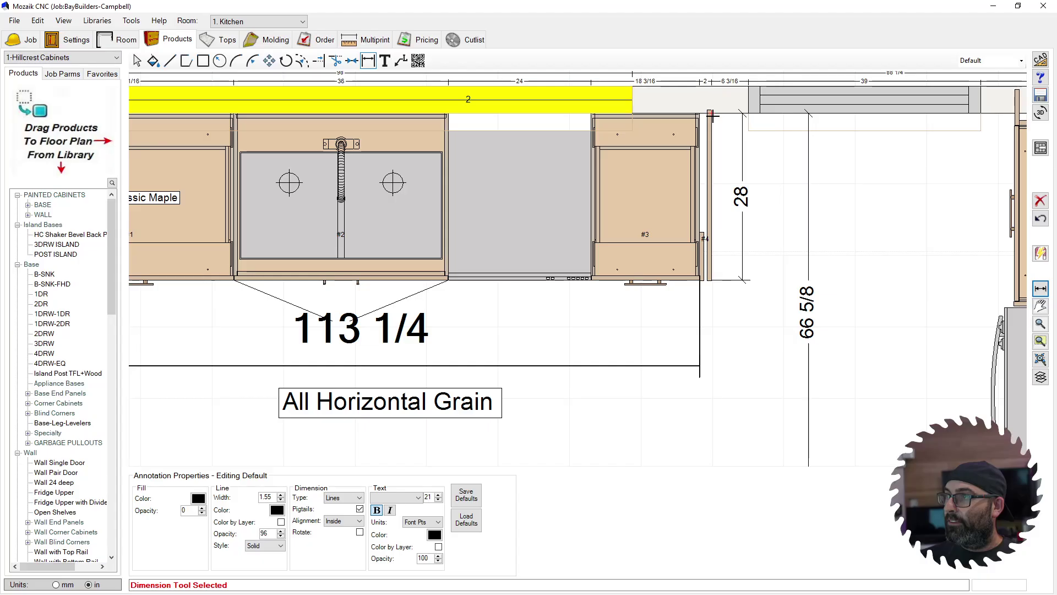
left_click(711, 115)
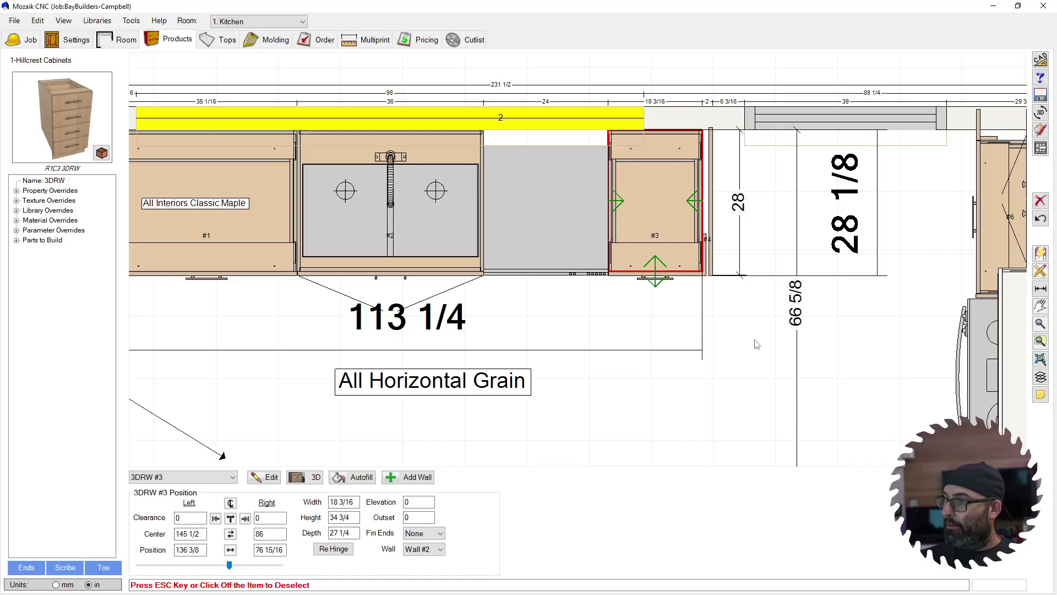
left_click(756, 344)
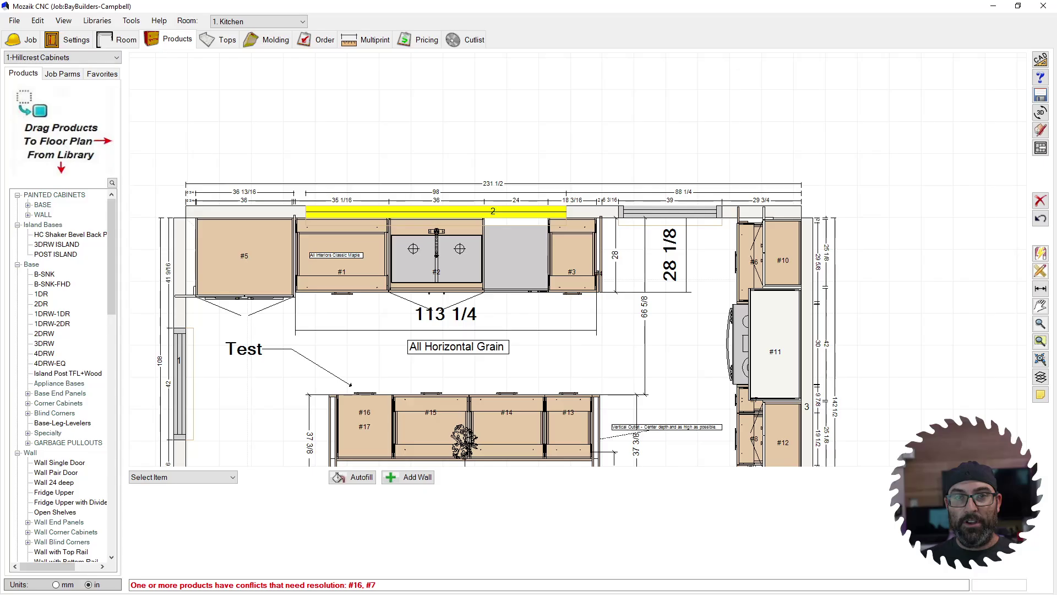
left_click(330, 248)
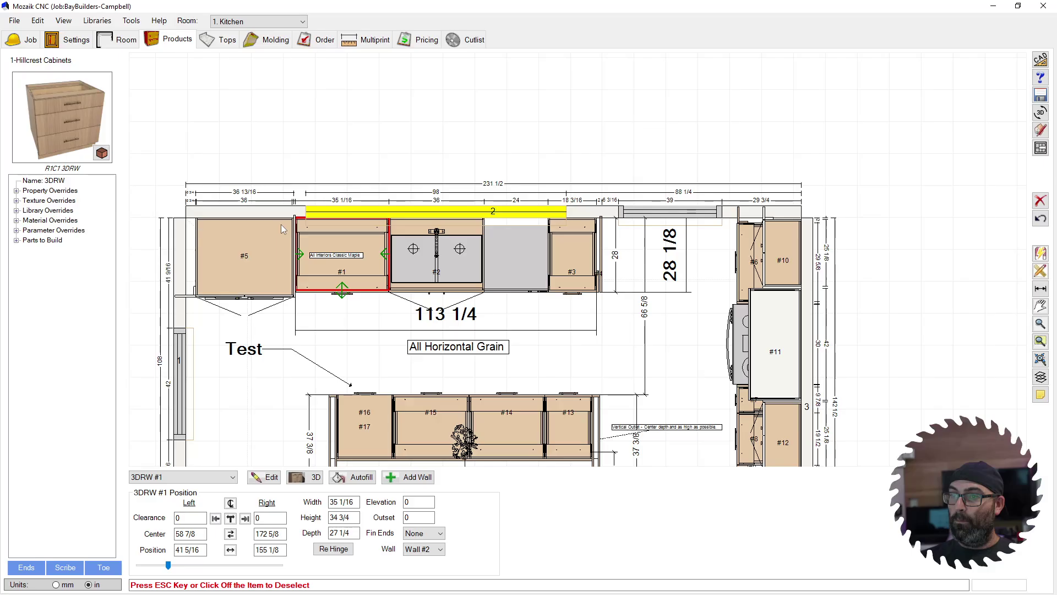
left_click(1040, 148)
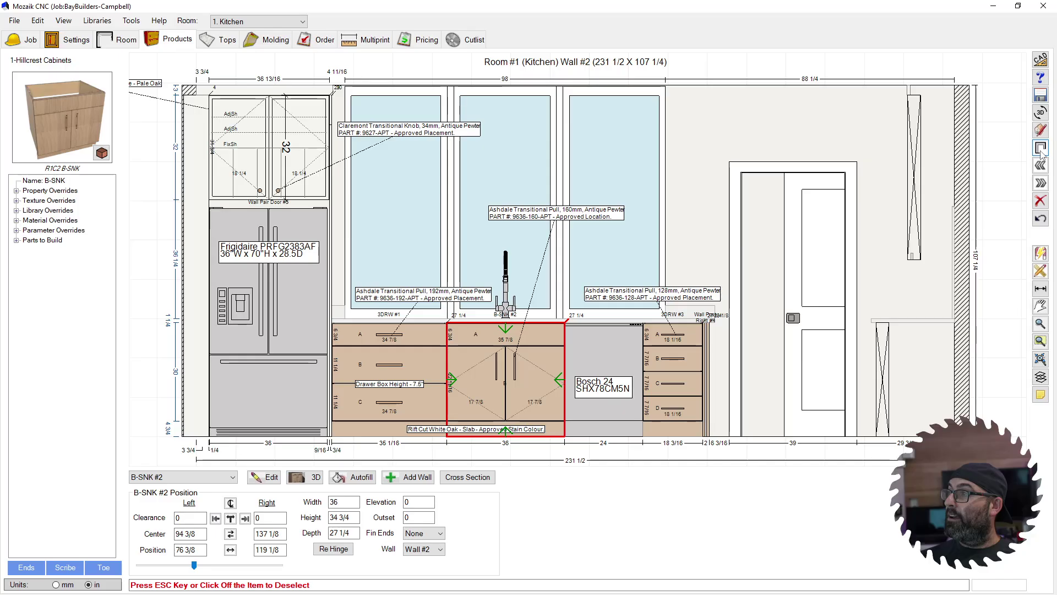
left_click(1040, 149)
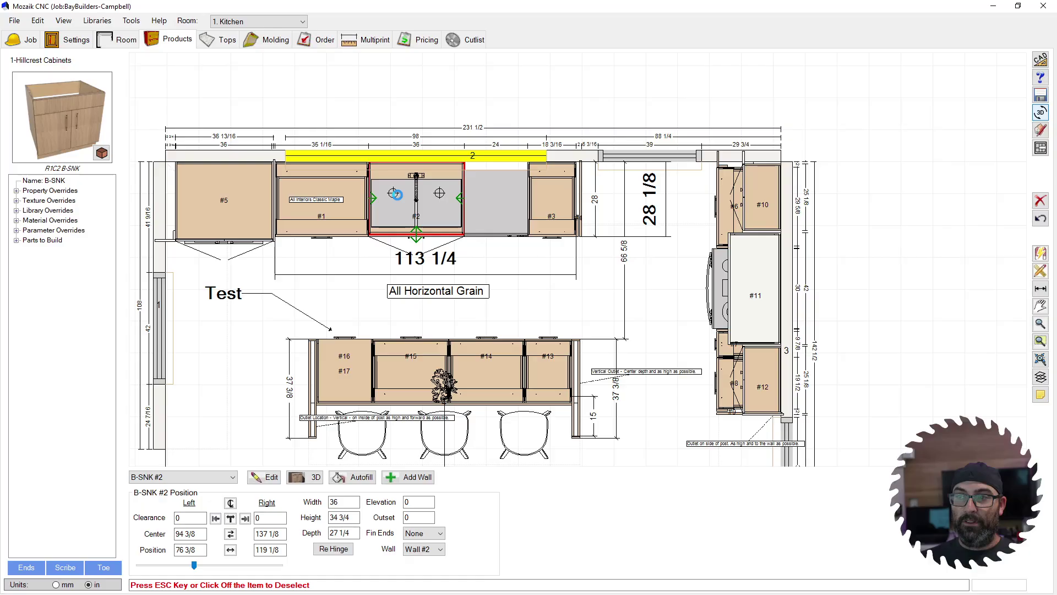
Open the B-SNK #2 sink cabinet in 3D and orbit close to its interior edging
double_click(394, 193)
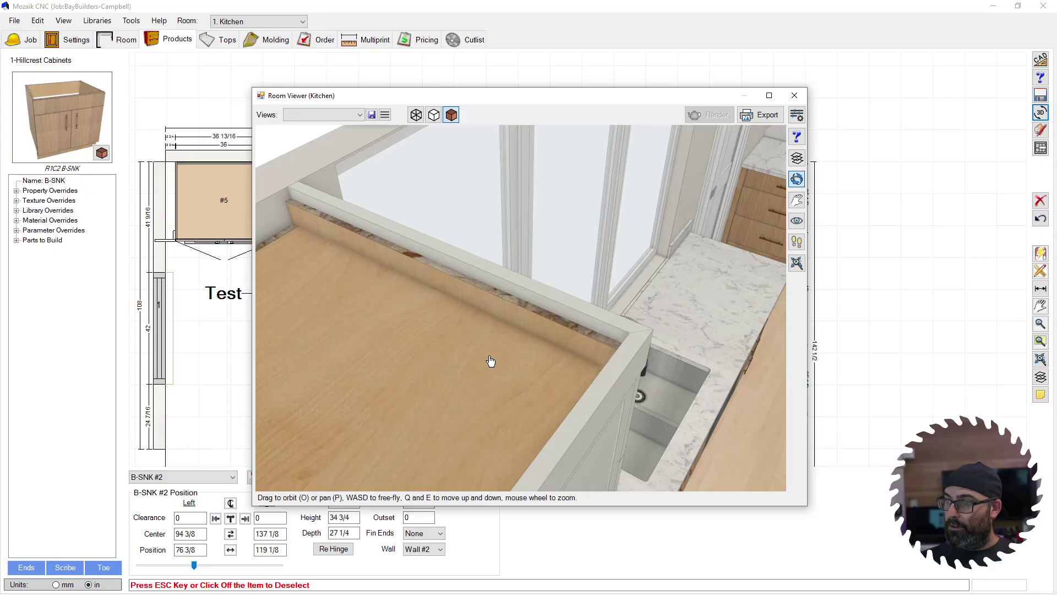
left_click_drag(490, 362, 603, 230)
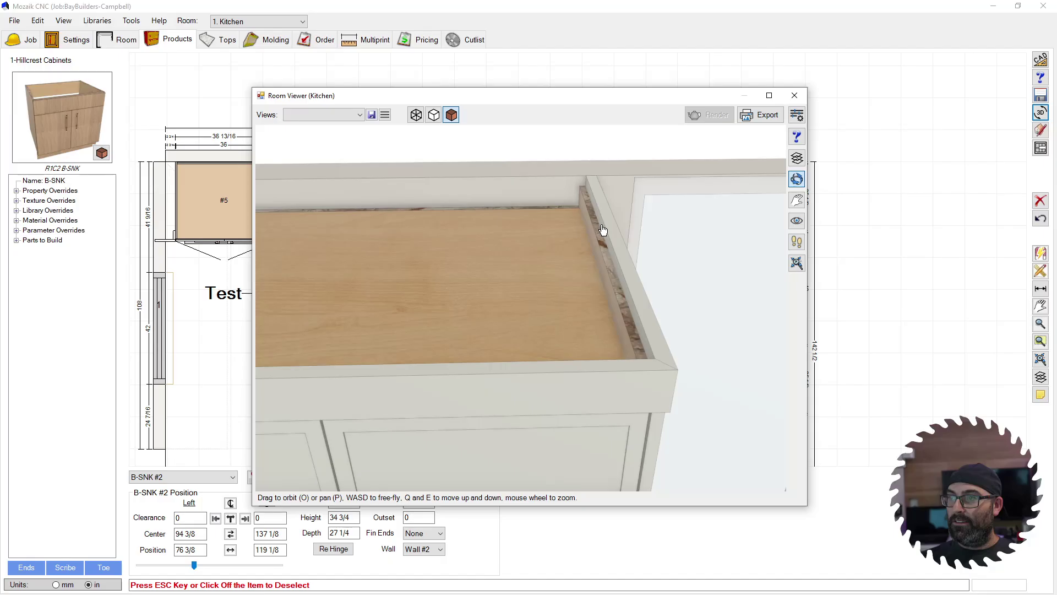
left_click_drag(602, 230, 664, 303)
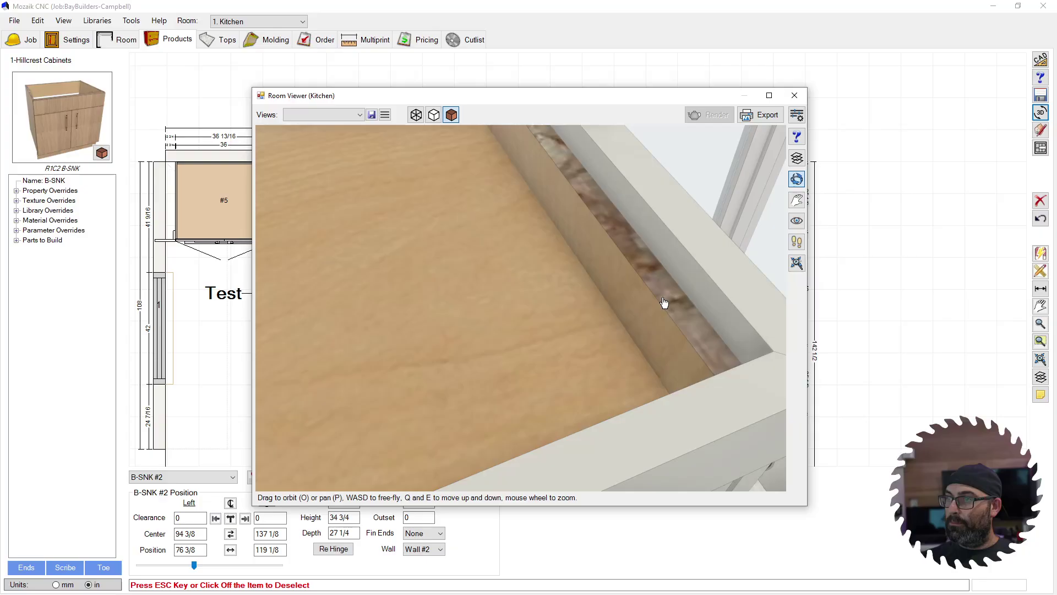
left_click_drag(663, 302, 571, 280)
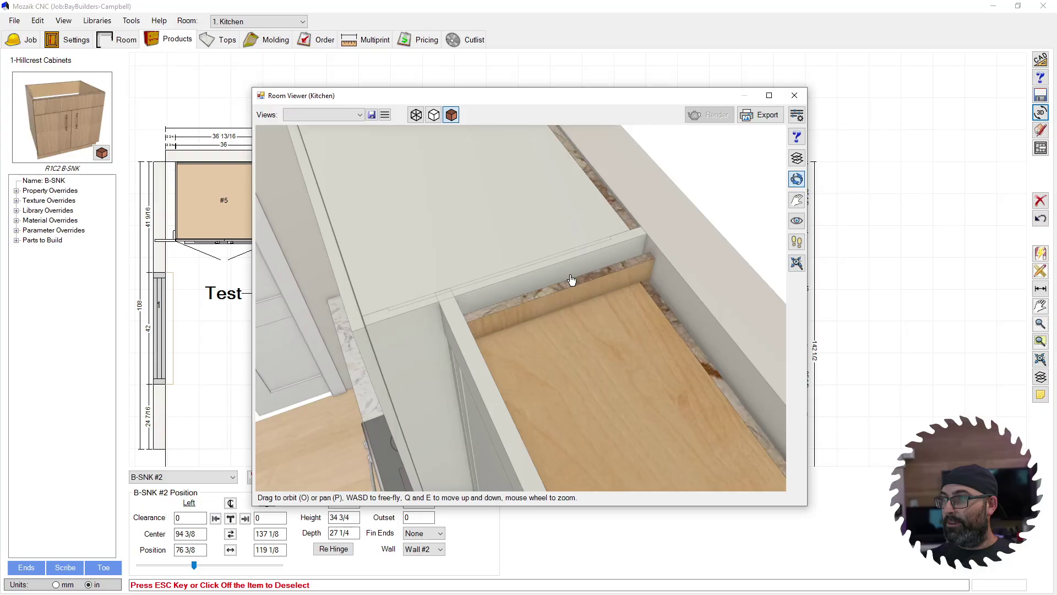
Orbit out to a wide view across the marble island toward the sink wall and windows
left_click_drag(572, 279, 523, 379)
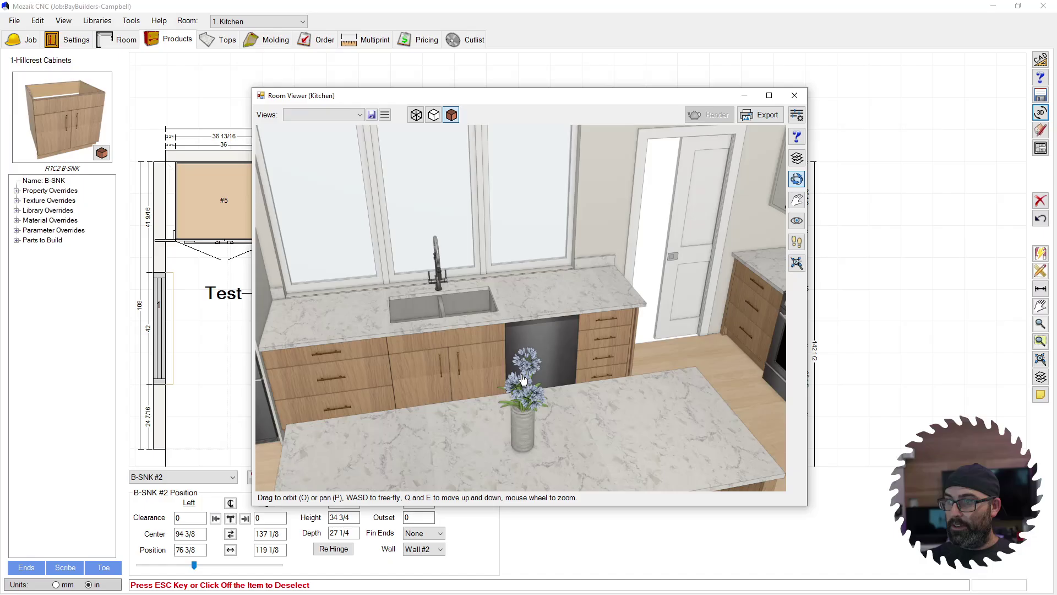
Orbit the kitchen to face the sink with the fridge in view
left_click_drag(523, 379, 578, 380)
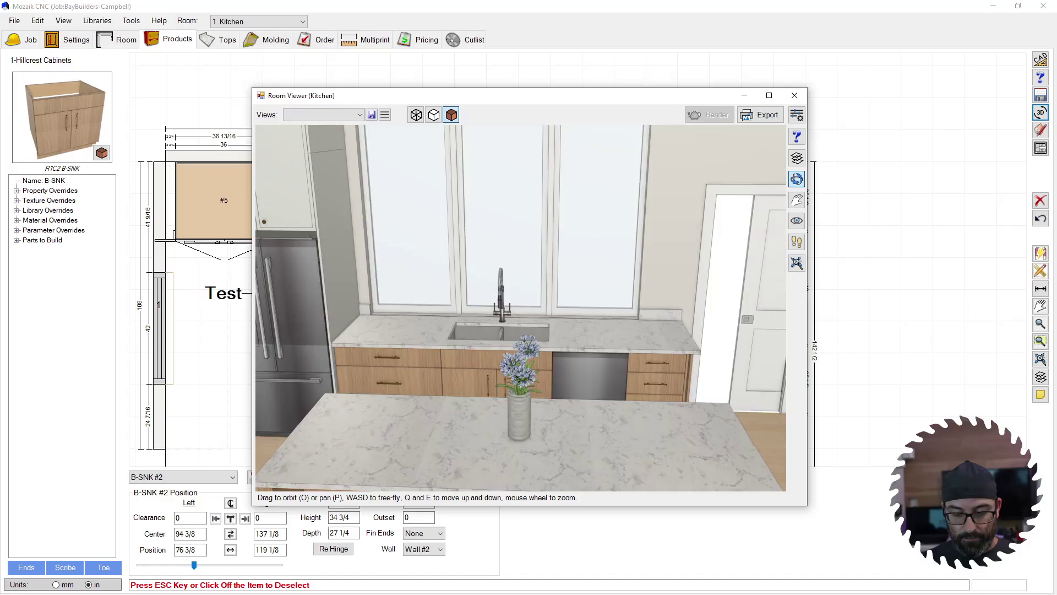